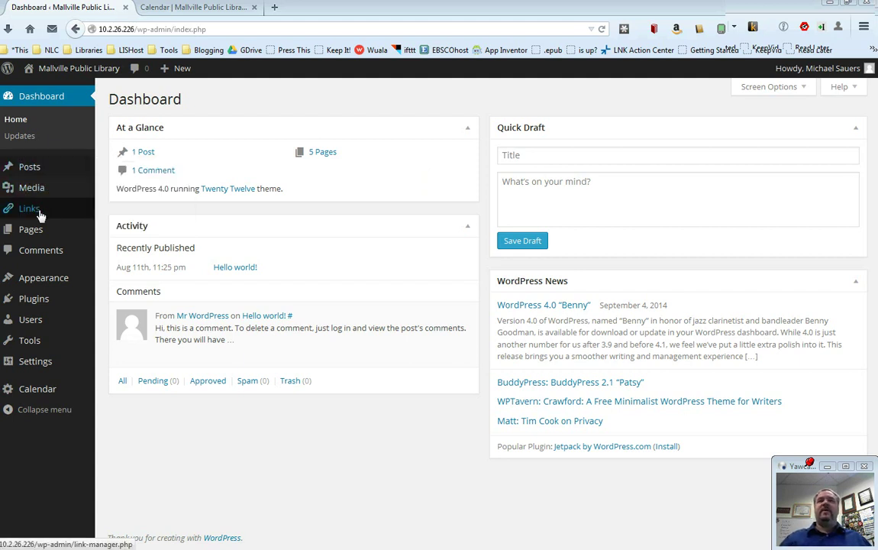
# - Open the Calendar page from All Pages in the editor and select its {CALENDAR} placeholder
pyautogui.moveTo(38, 233)
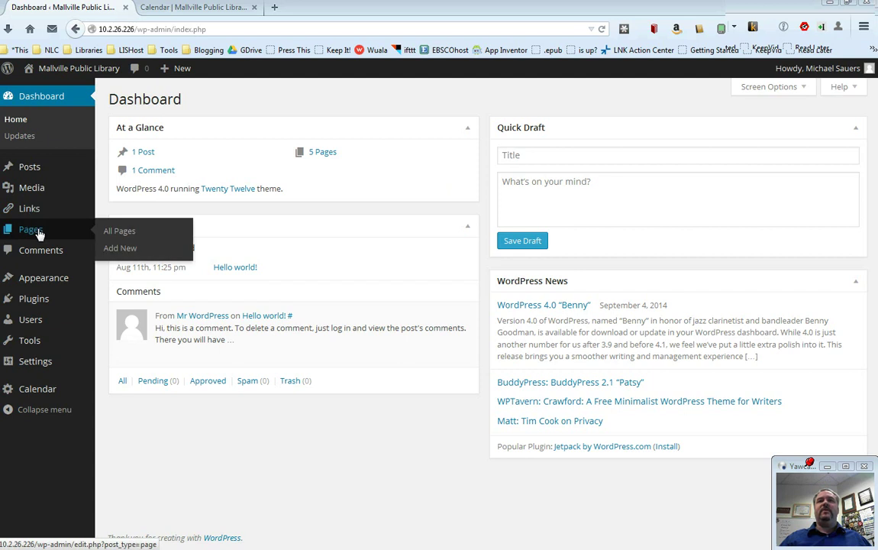
pyautogui.click(128, 231)
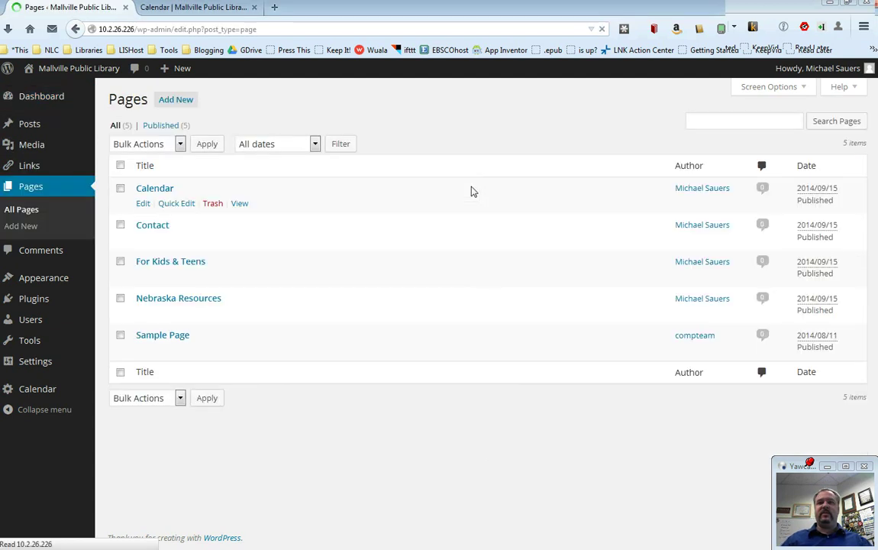
pyautogui.click(146, 206)
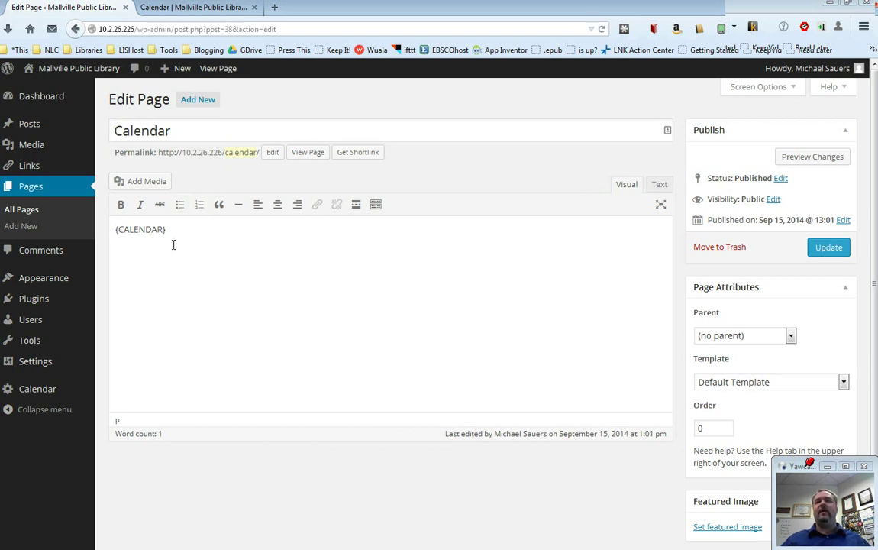
pyautogui.moveTo(168, 230); pyautogui.dragTo(79, 231)
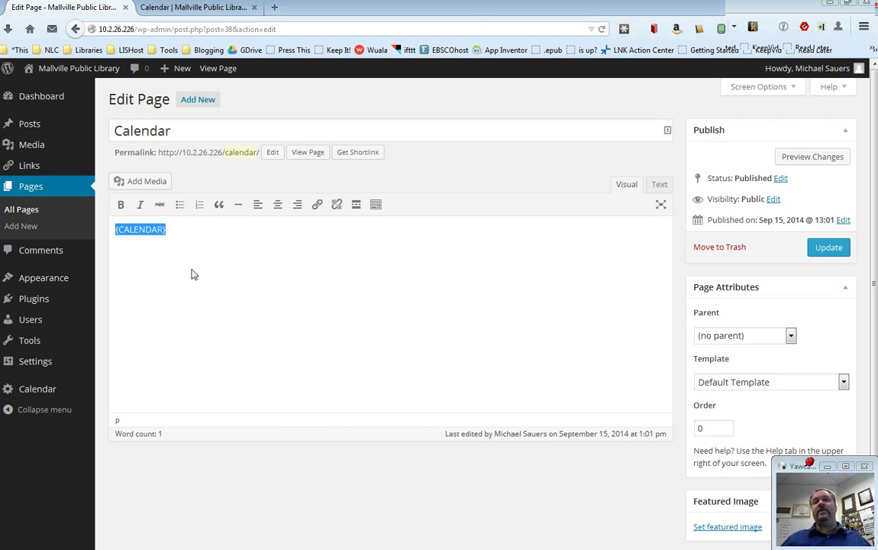
pyautogui.moveTo(40, 390)
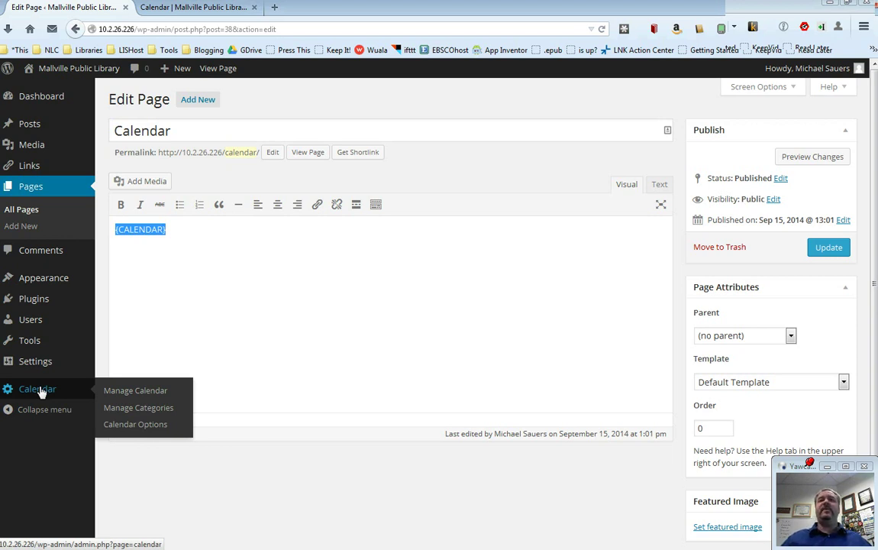
# - Create and save a Kids calendar category with colour #ff0000 in Manage Categories
pyautogui.click(118, 413)
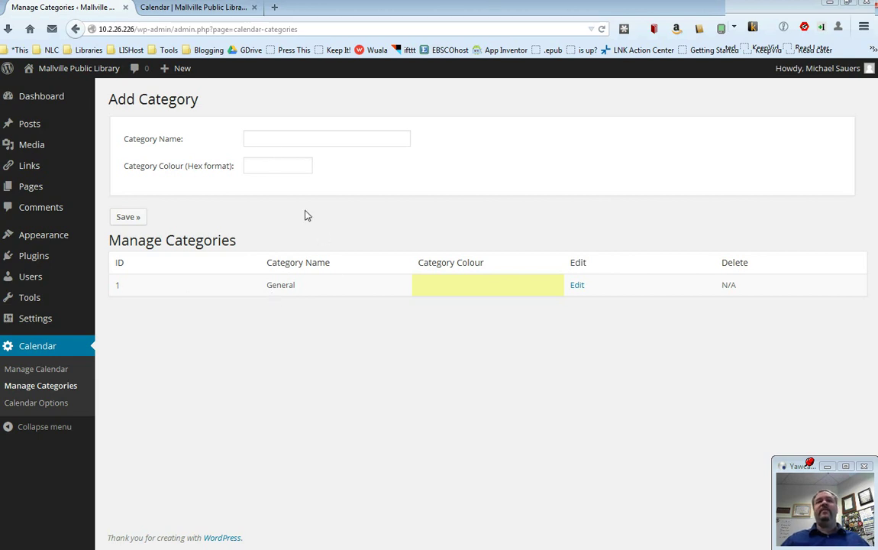
pyautogui.click(267, 136)
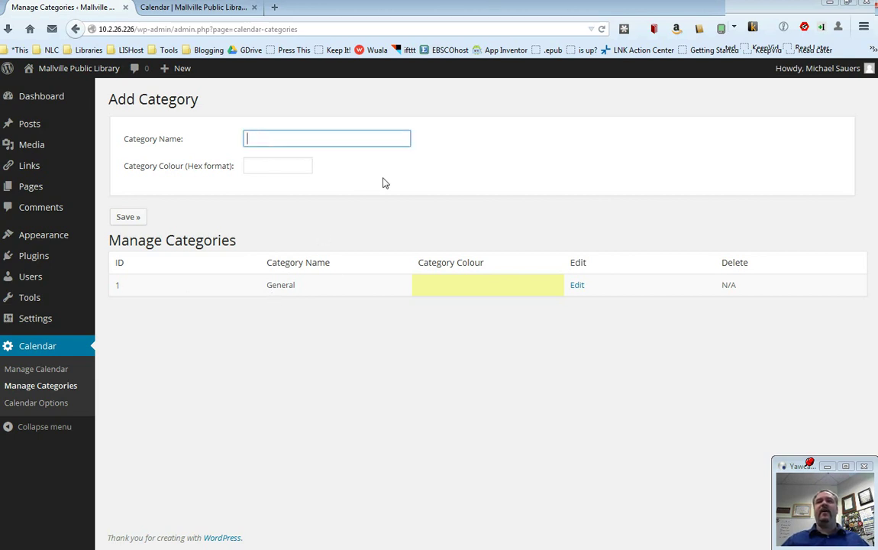
pyautogui.write('Kids')
pyautogui.click(295, 168)
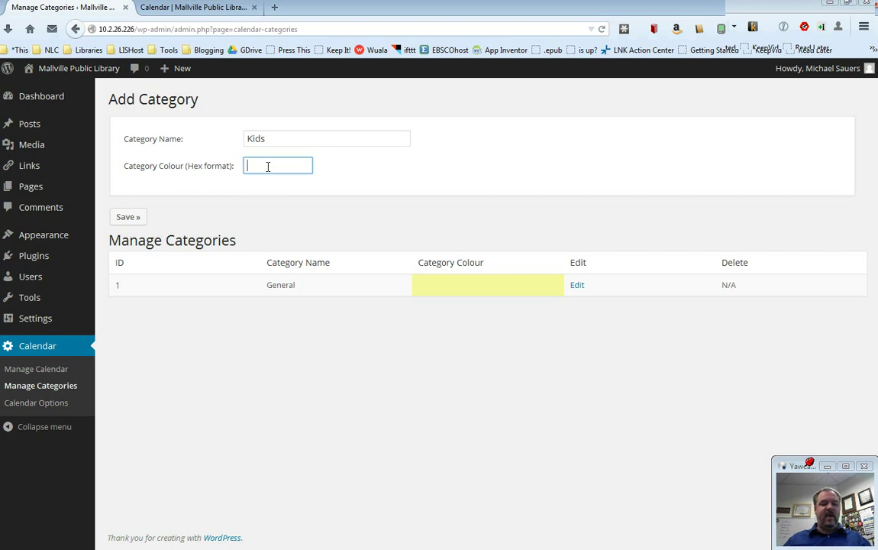
pyautogui.write('#ff0000')
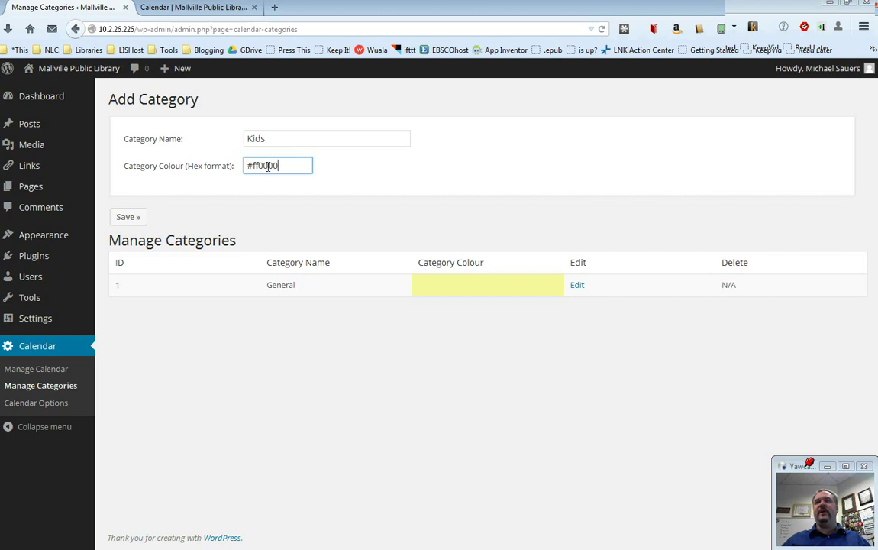
pyautogui.click(131, 219)
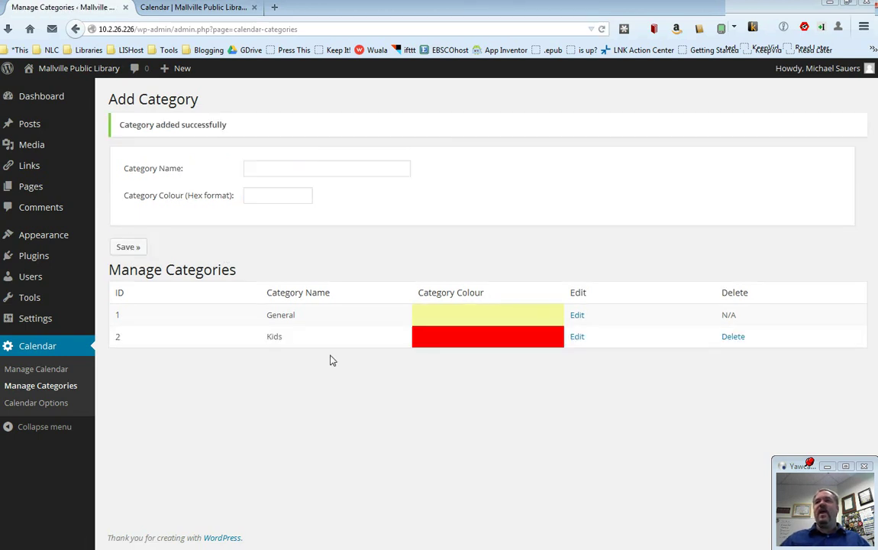
# - Add the Adults calendar category with colour #00ff00
pyautogui.click(268, 162)
pyautogui.write('Adults')
pyautogui.click(279, 196)
pyautogui.write('#00ff00')
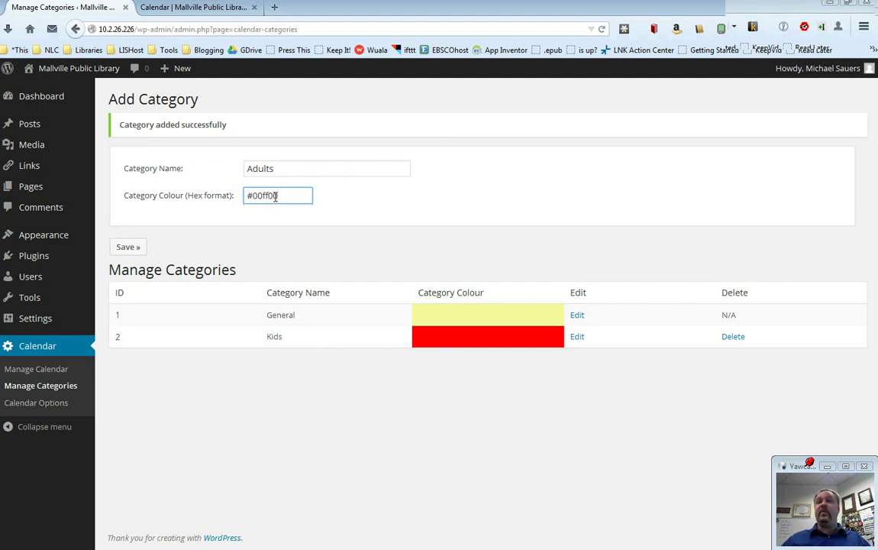
pyautogui.press('Return')
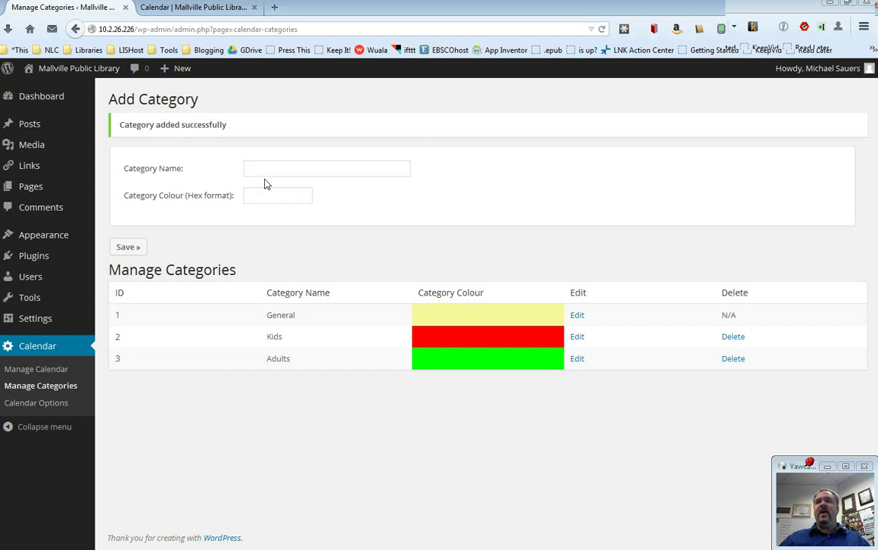
# - Add the Teens calendar category with colour #0000ff
pyautogui.click(258, 169)
pyautogui.write('Teens')
pyautogui.click(275, 200)
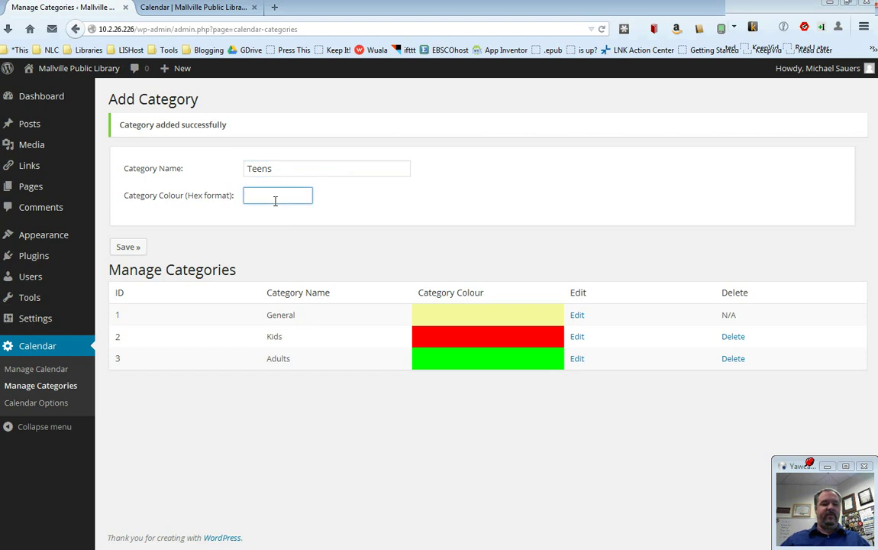
pyautogui.write('#00')
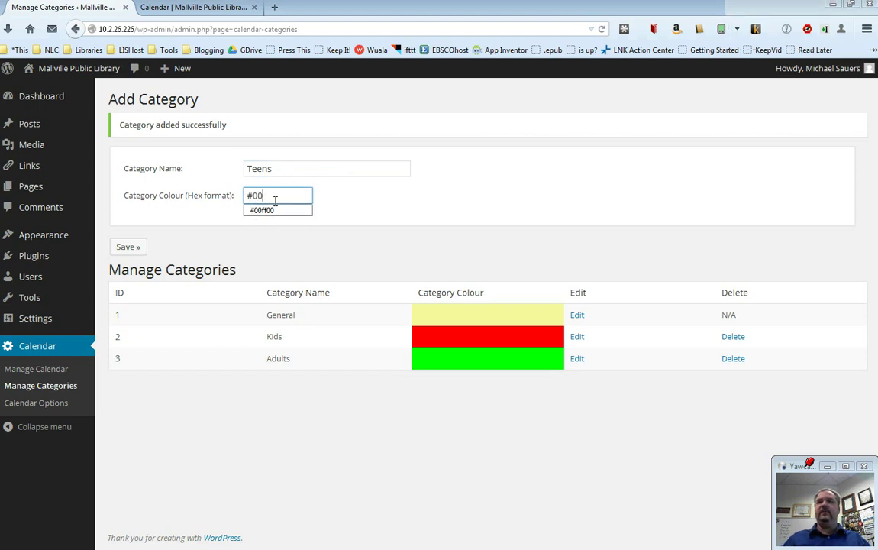
pyautogui.write('00ff')
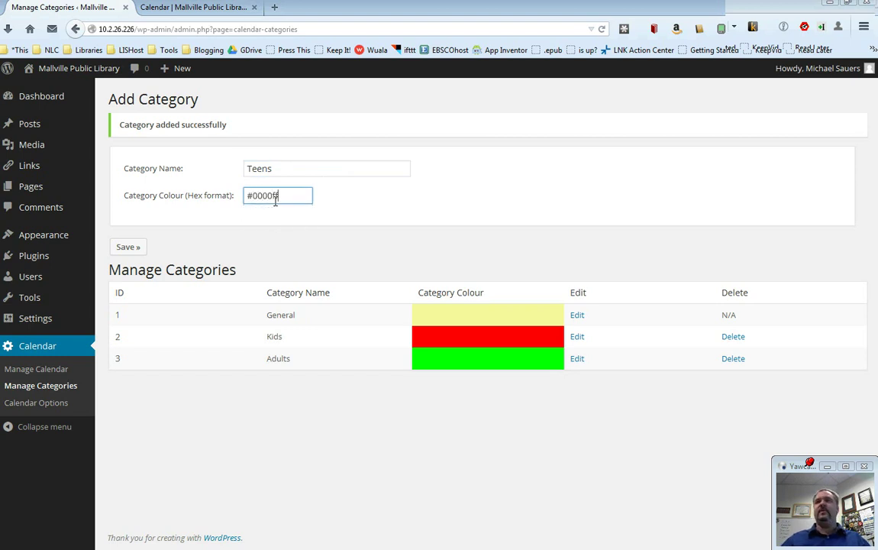
pyautogui.press('Return')
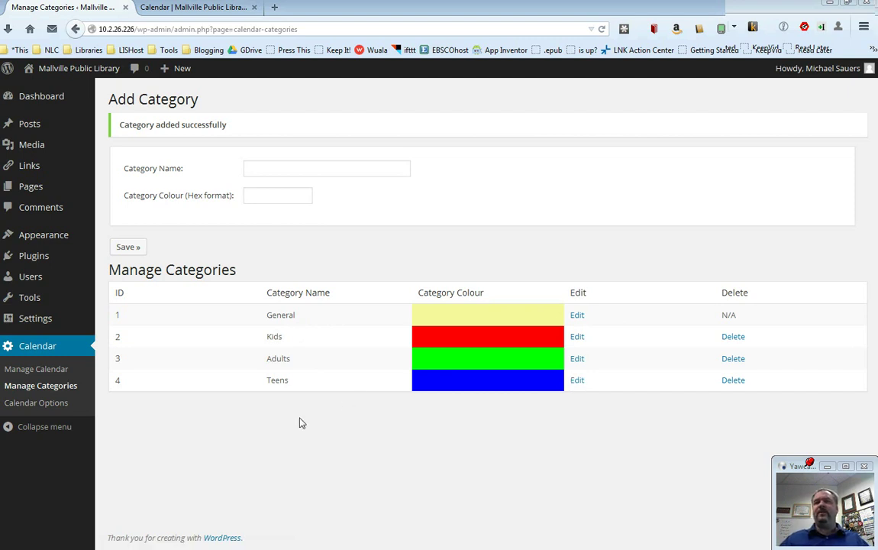
pyautogui.click(64, 372)
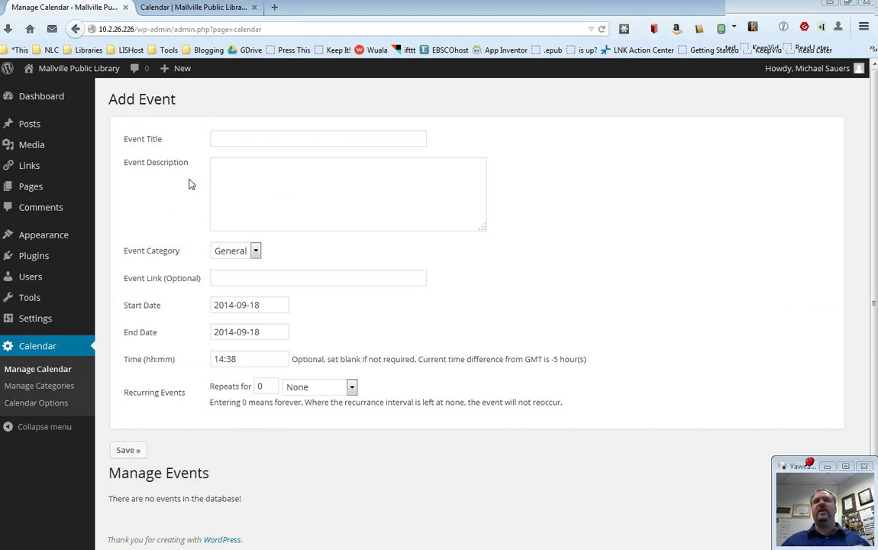
pyautogui.click(219, 140)
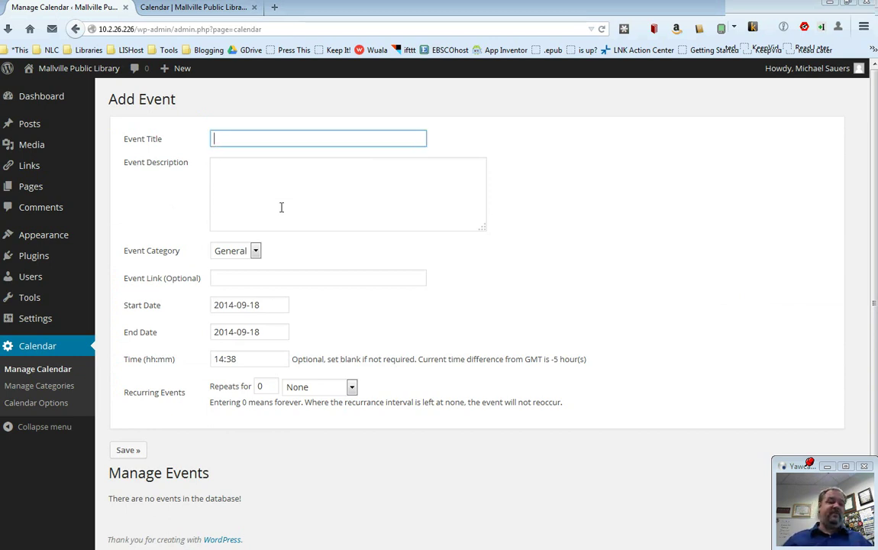
pyautogui.write('Stephen ')
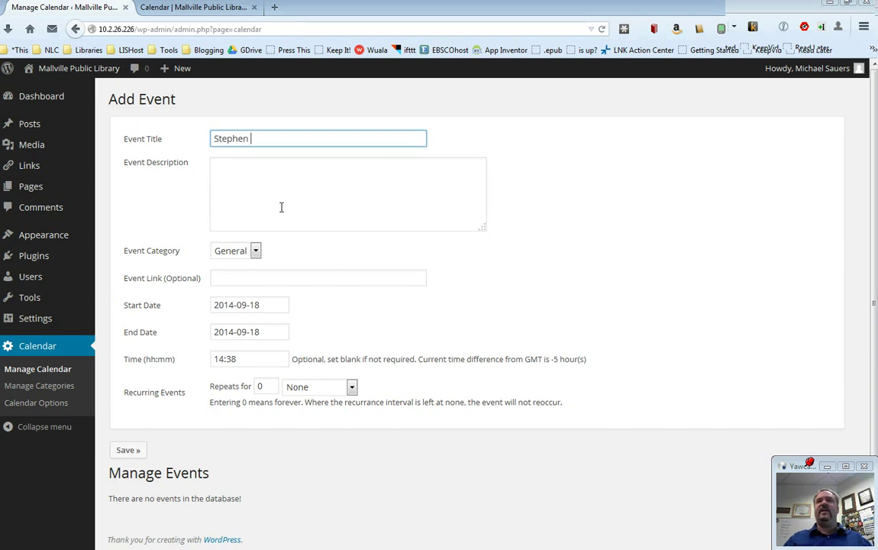
pyautogui.write('King')
pyautogui.click(288, 189)
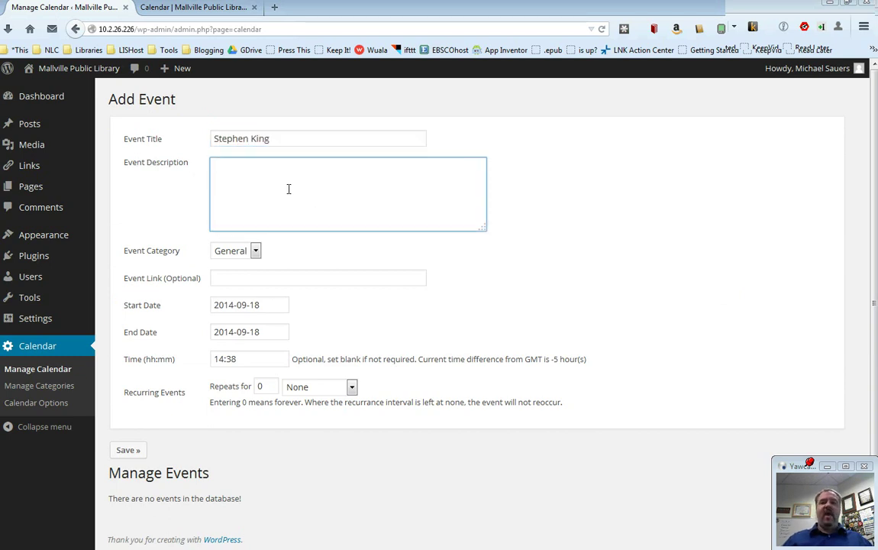
pyautogui.write('Reading')
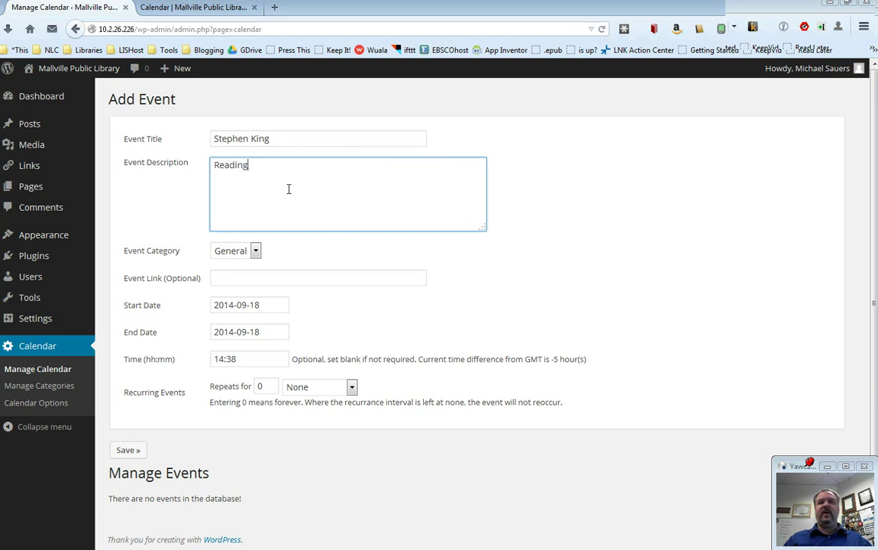
pyautogui.write(' & Books')
pyautogui.press('BackSpace')
pyautogui.write('Signing')
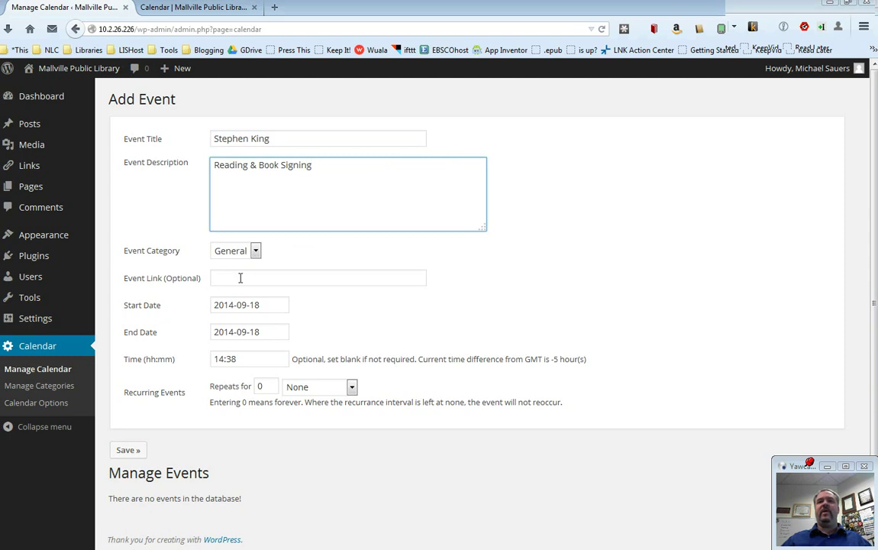
pyautogui.click(239, 278)
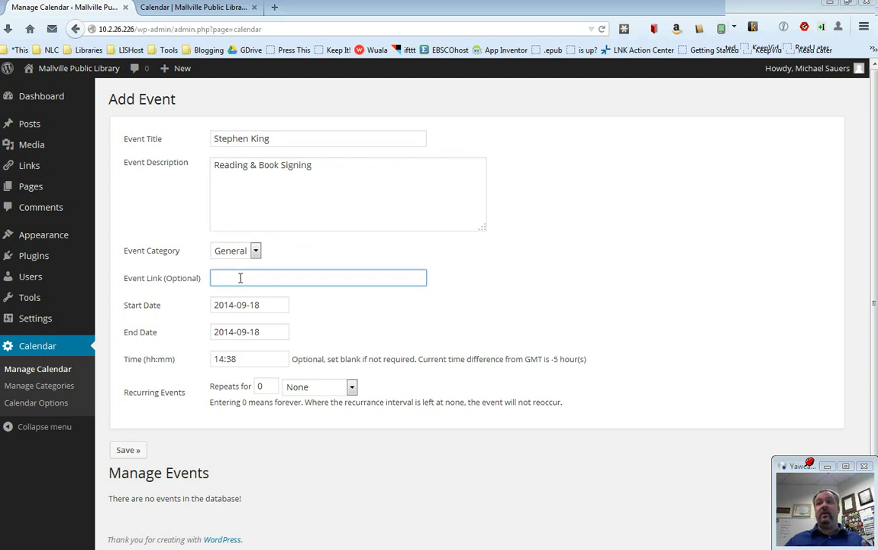
pyautogui.write('http')
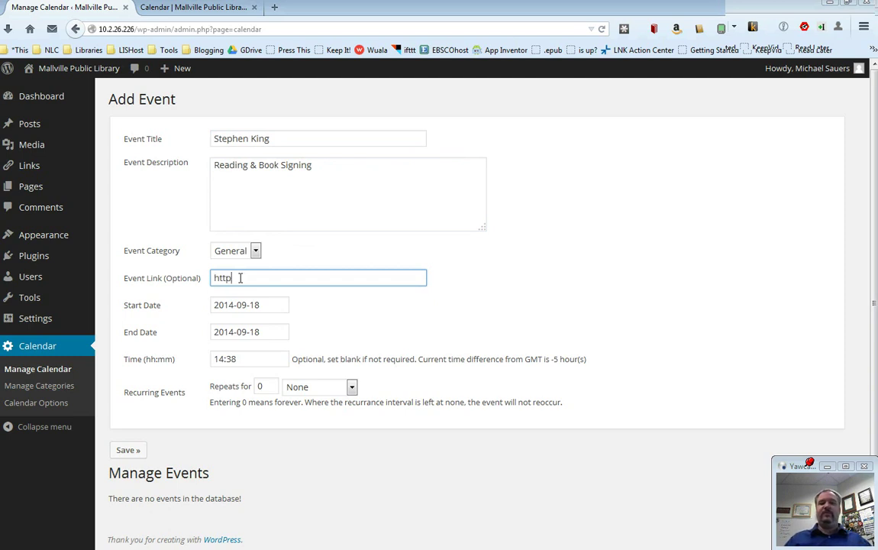
pyautogui.write('://www.')
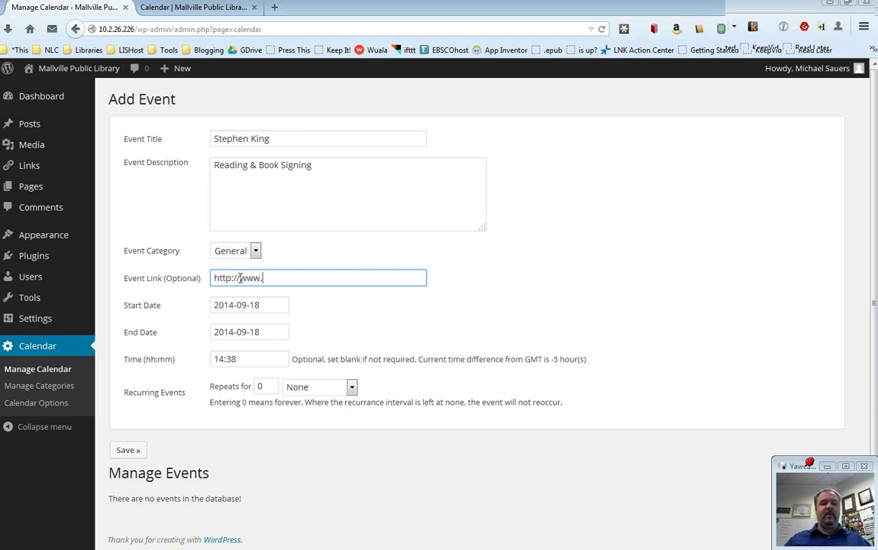
pyautogui.write('stephenking.com/')
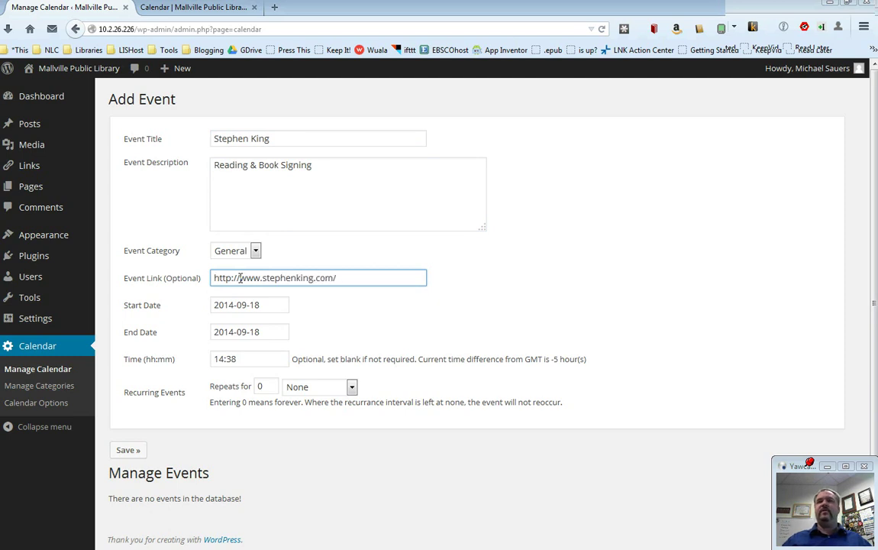
# - Date the event 27 September 2014 at 14:00 and save it
pyautogui.click(269, 311)
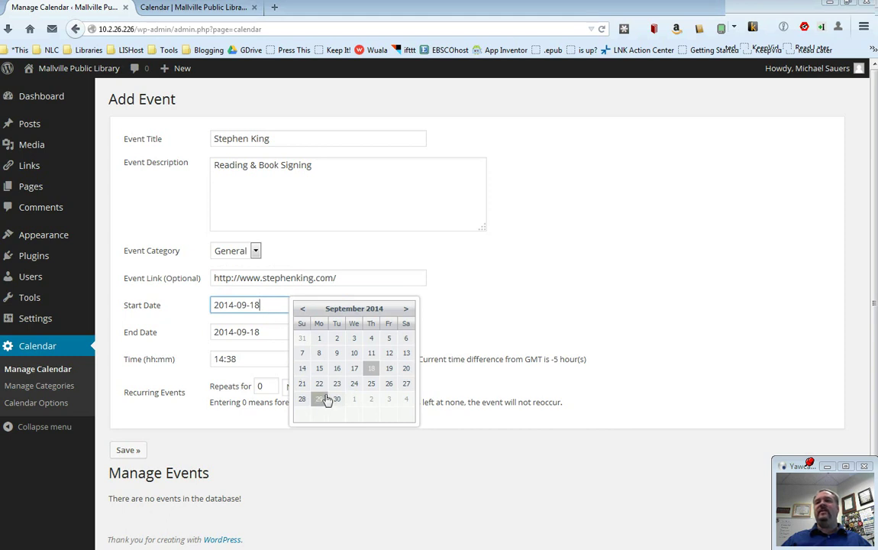
pyautogui.click(406, 384)
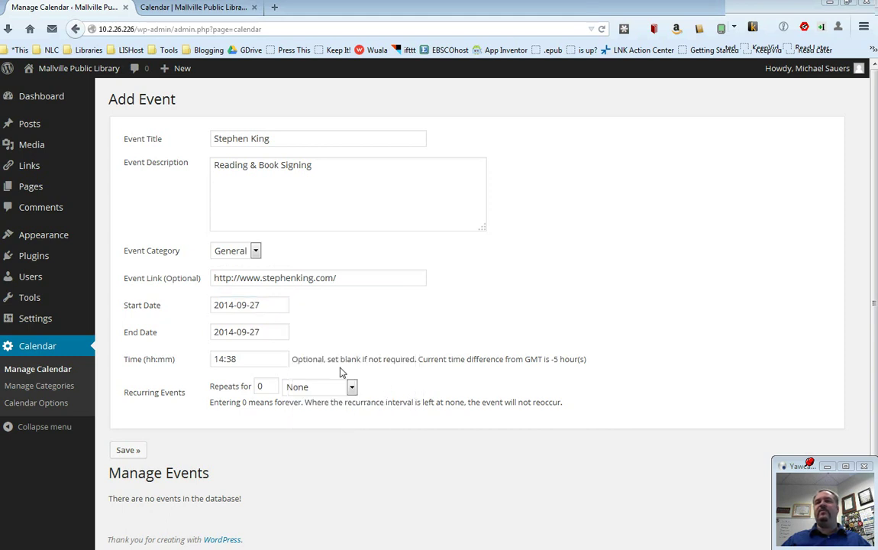
pyautogui.click(248, 356)
pyautogui.moveTo(248, 357); pyautogui.dragTo(211, 356)
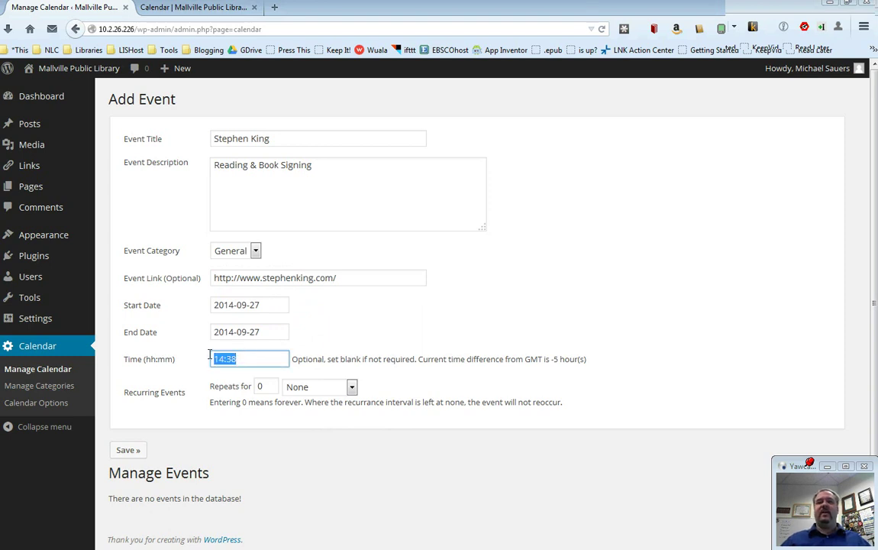
pyautogui.click(234, 361)
pyautogui.press('BackSpace')
pyautogui.press('BackSpace')
pyautogui.write('00')
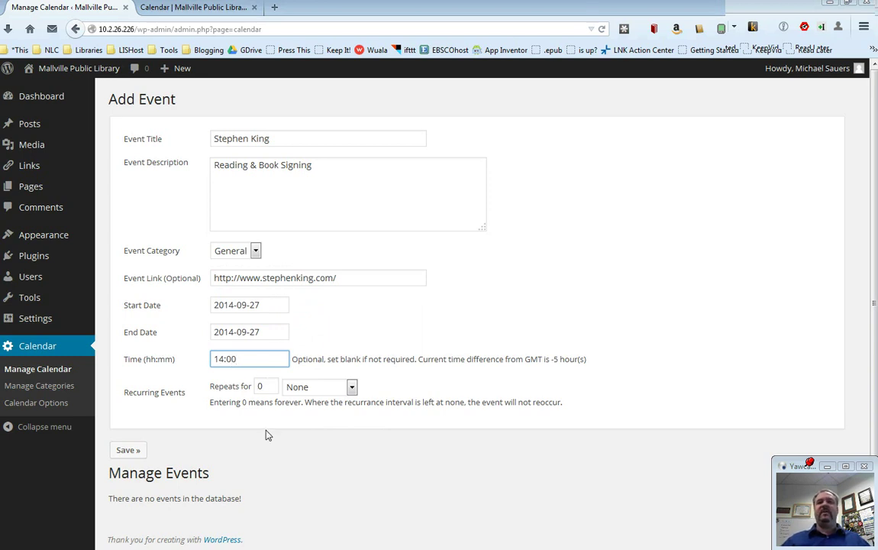
pyautogui.click(128, 450)
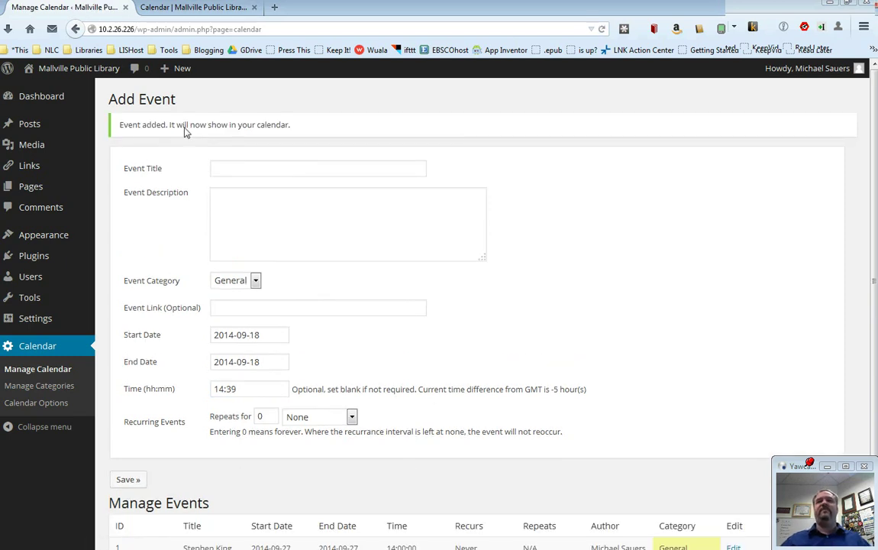
pyautogui.scroll(-1, 601, 215)
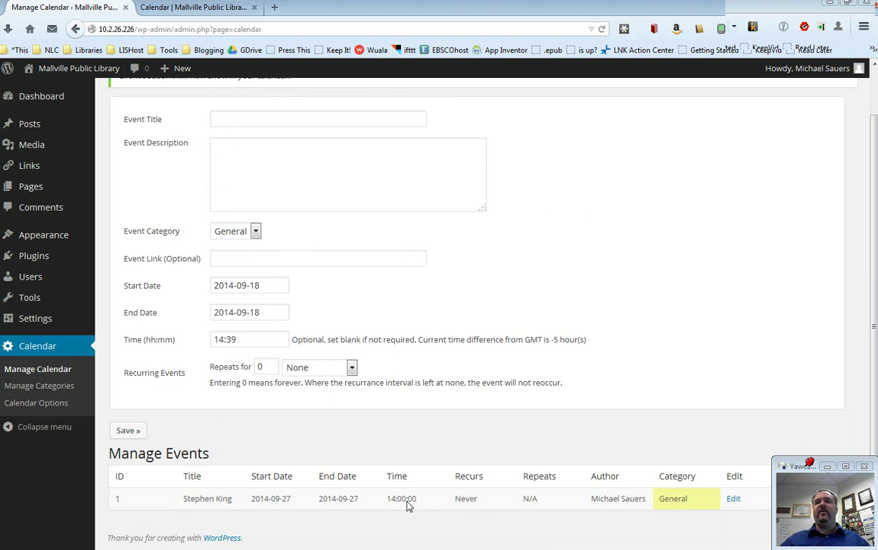
pyautogui.scroll(1, 409, 505)
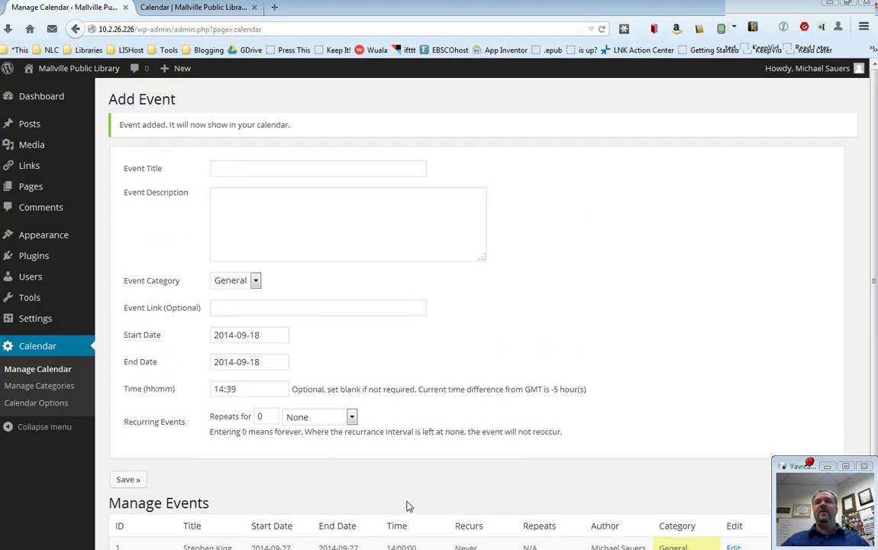
# - Enter a Story Time event, description 'For ages 5-12', in the Kids category
pyautogui.click(262, 166)
pyautogui.write('Ste')
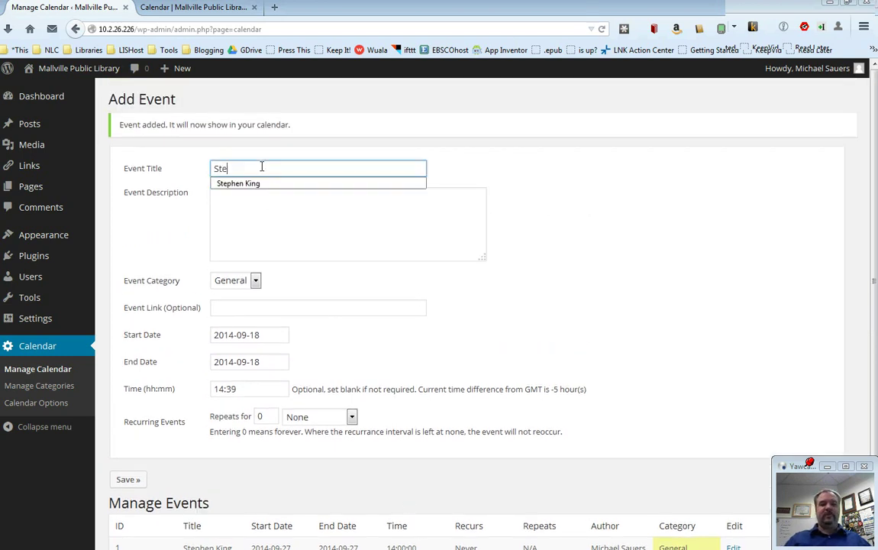
pyautogui.press('BackSpace')
pyautogui.write('ory Time')
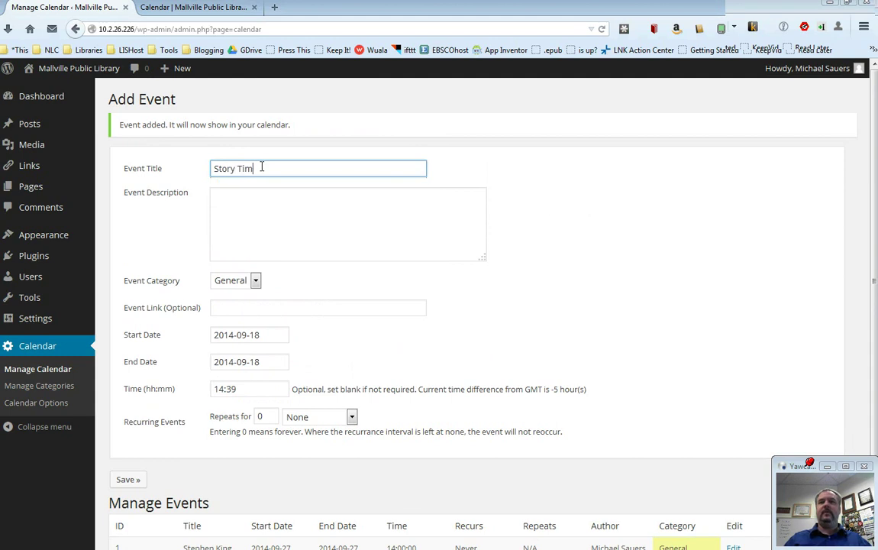
pyautogui.click(288, 229)
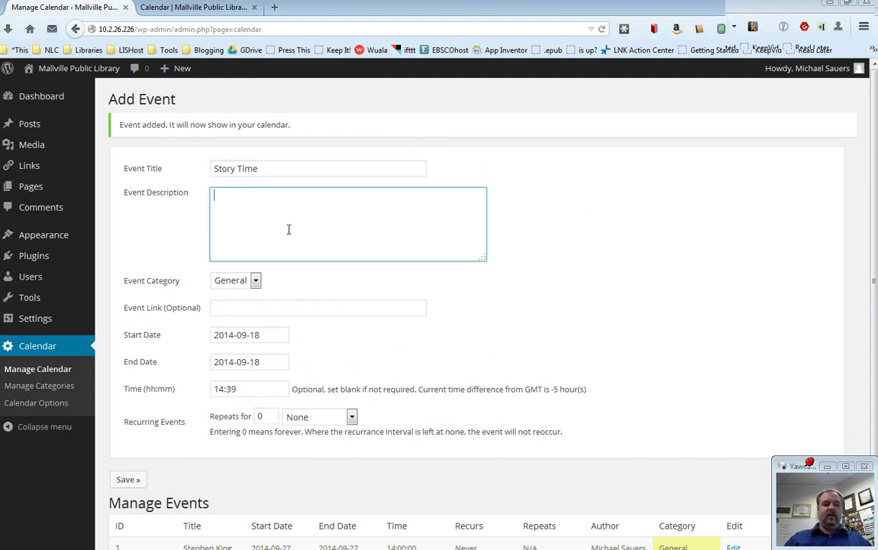
pyautogui.write('FOr ages')
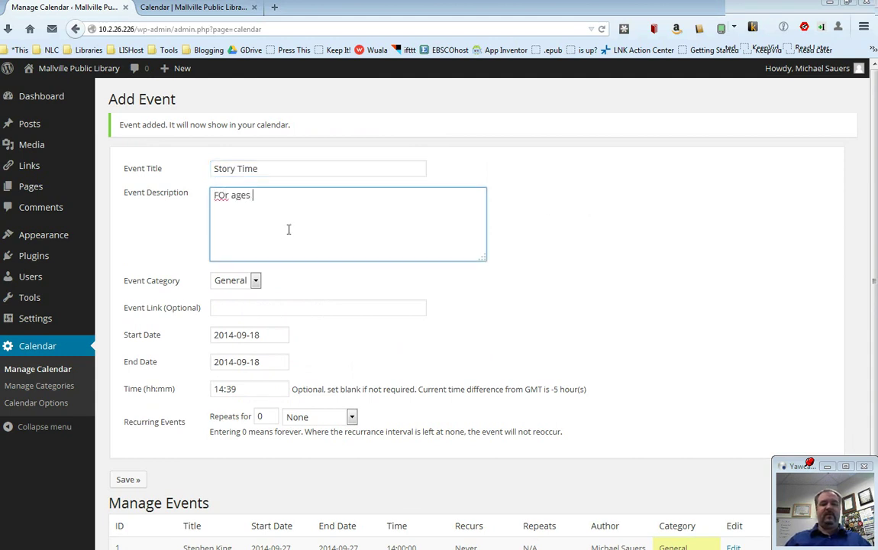
pyautogui.write(' 5-12')
pyautogui.press('Delete')
pyautogui.press('Delete')
pyautogui.write('Fo')
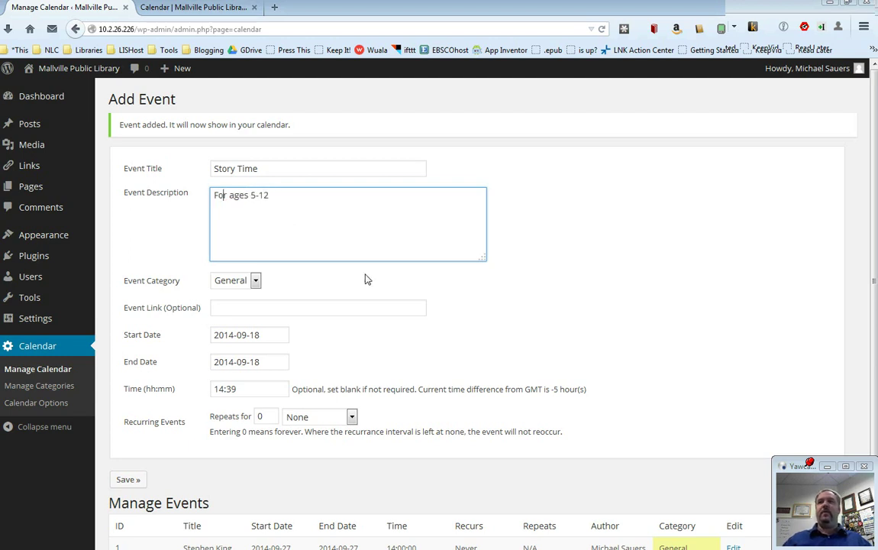
pyautogui.click(254, 280)
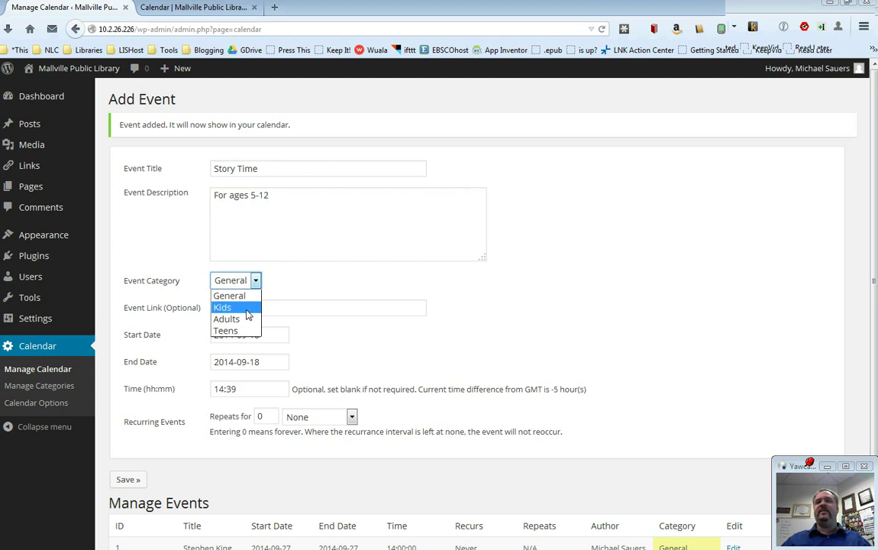
pyautogui.click(246, 306)
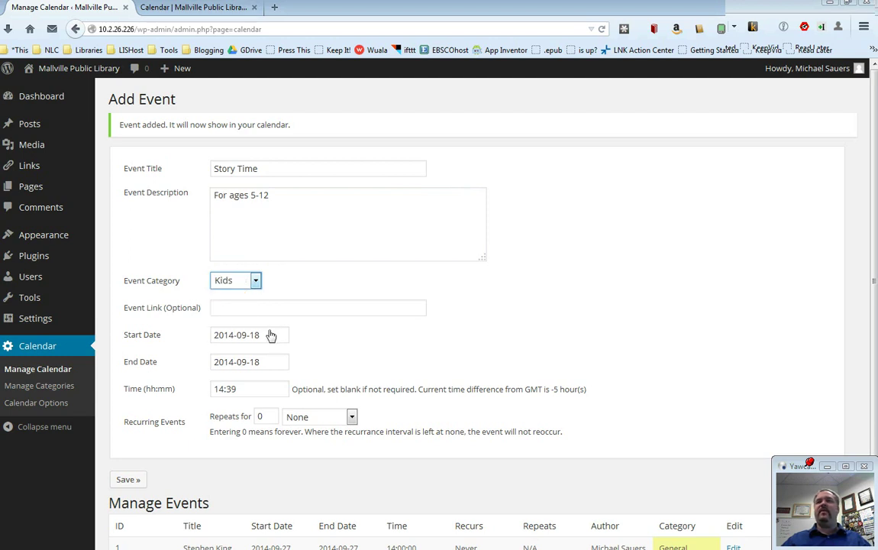
# - Set its date to 22 September 2014 at 9:00, repeating weekly for 1 week
pyautogui.click(271, 338)
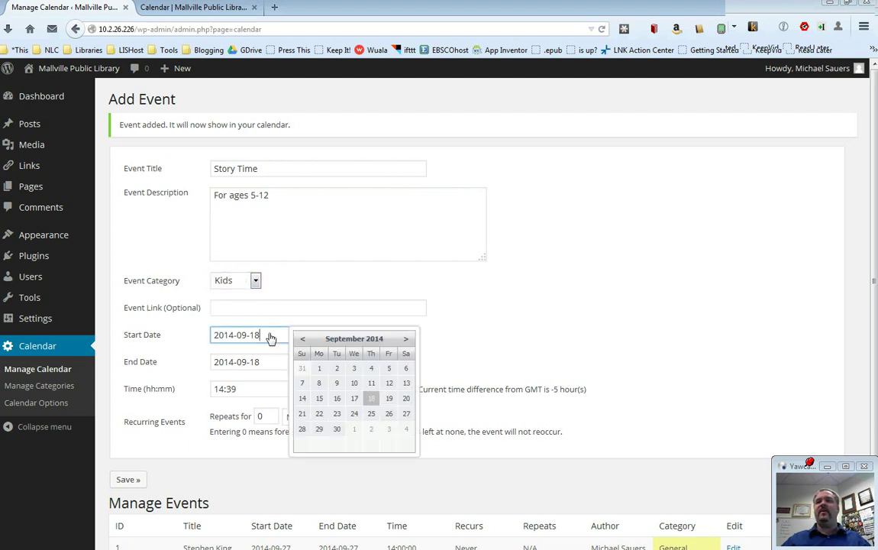
pyautogui.click(319, 413)
pyautogui.moveTo(247, 391); pyautogui.dragTo(196, 387)
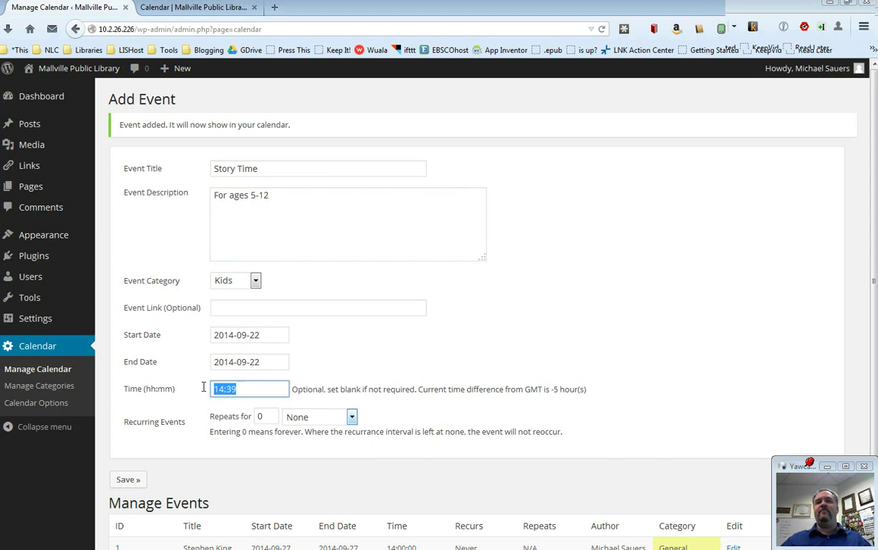
pyautogui.write('9:00')
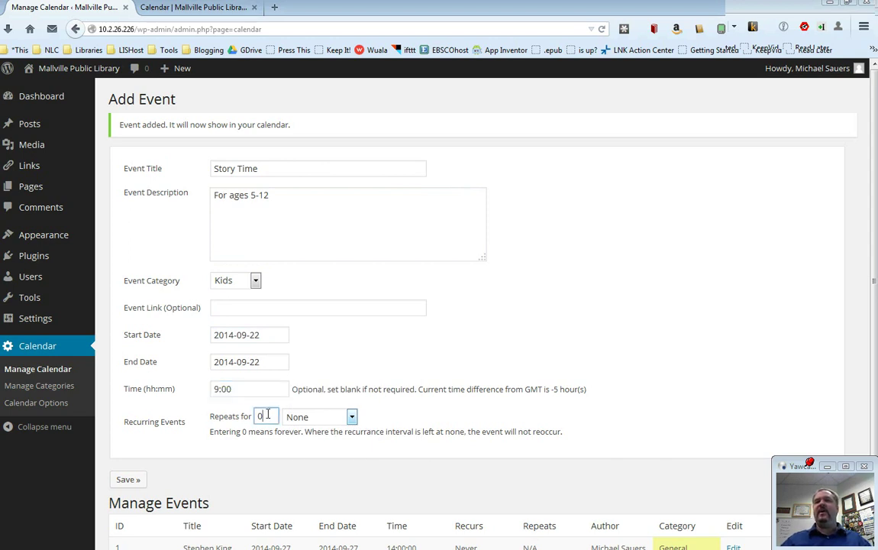
pyautogui.click(313, 417)
pyautogui.click(321, 443)
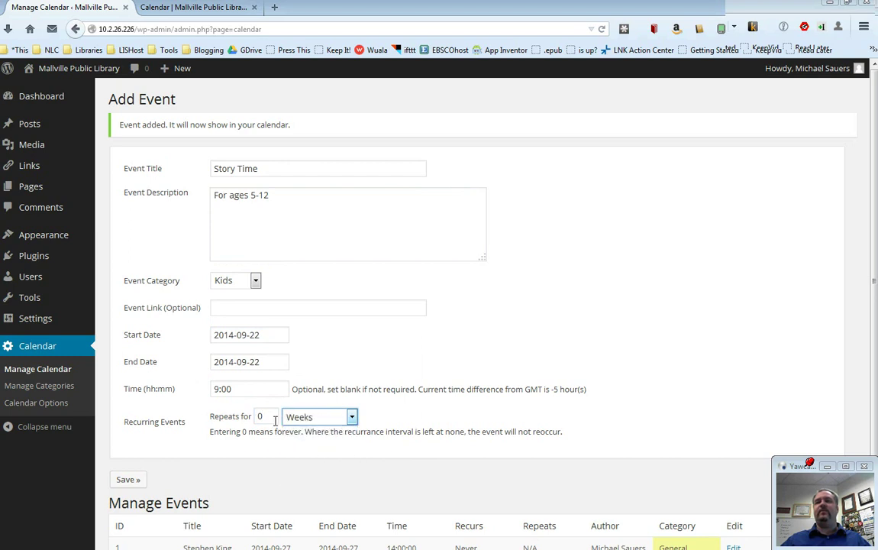
pyautogui.doubleClick(260, 416)
pyautogui.write('1')
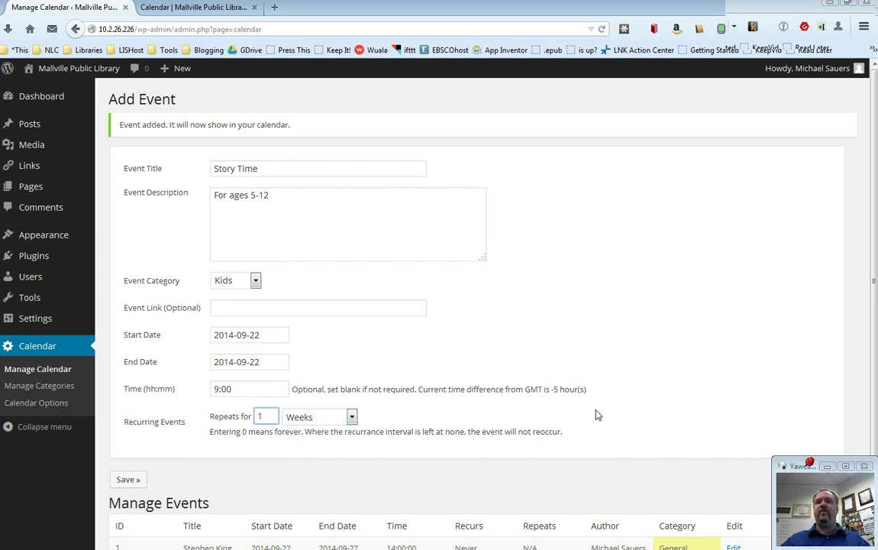
# - Save the Story Time event, resubmitting it with the time corrected to 09:00
pyautogui.click(124, 479)
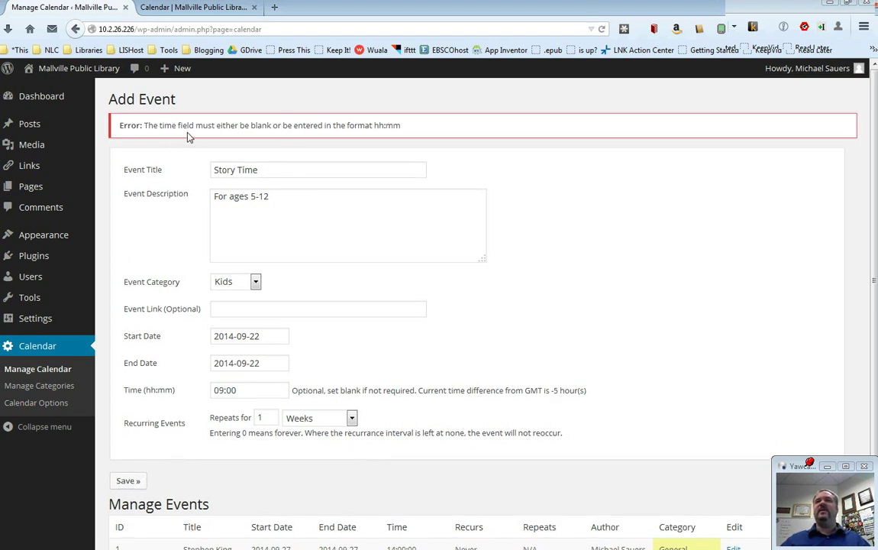
pyautogui.click(128, 482)
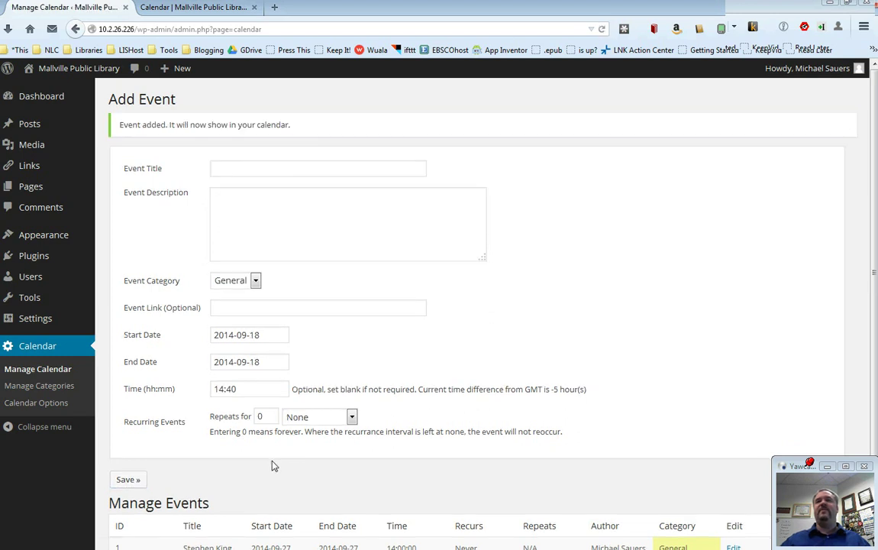
pyautogui.scroll(-1, 609, 338)
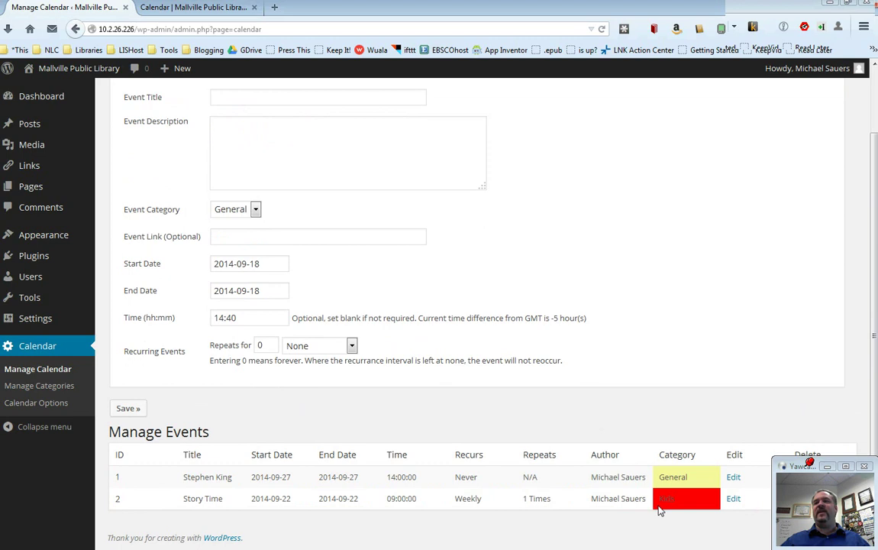
pyautogui.scroll(1, 609, 345)
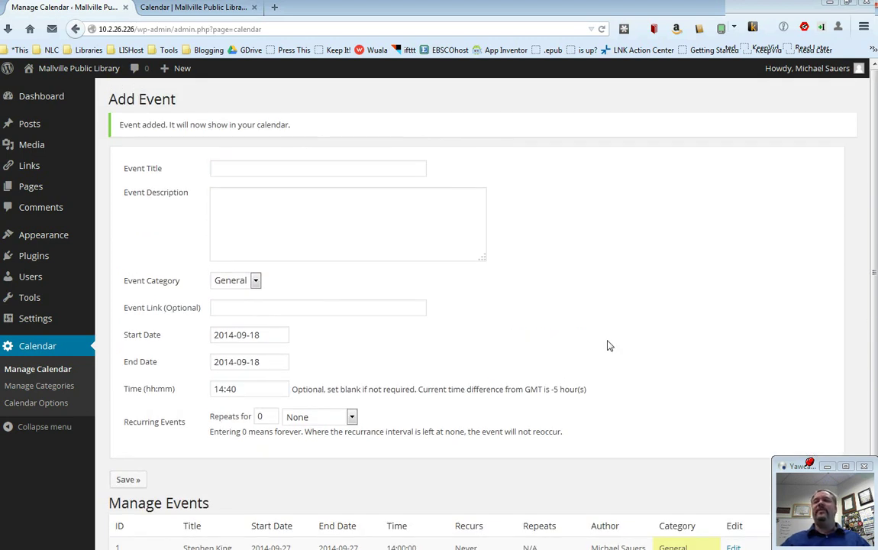
# - Reload the public calendar to show Story Time on 22 and 29 September and Stephen King on the 27th
pyautogui.click(204, 9)
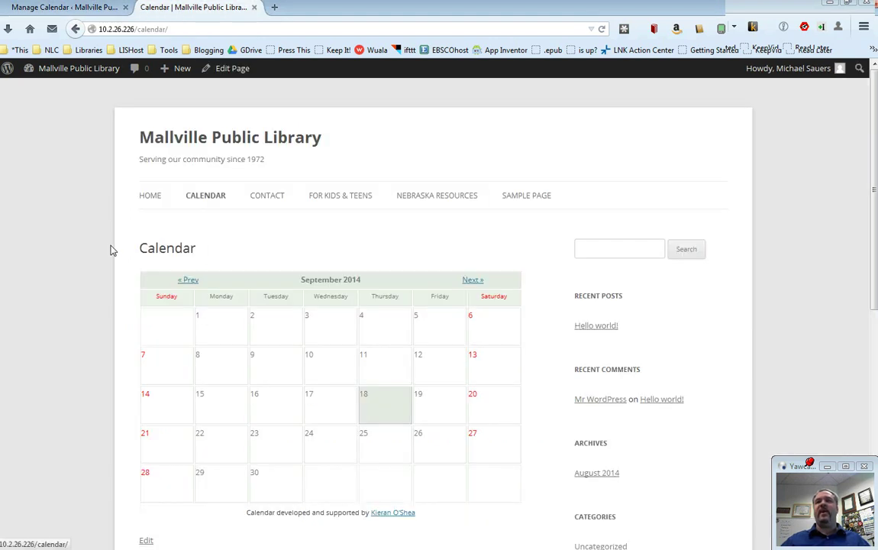
pyautogui.click(601, 28)
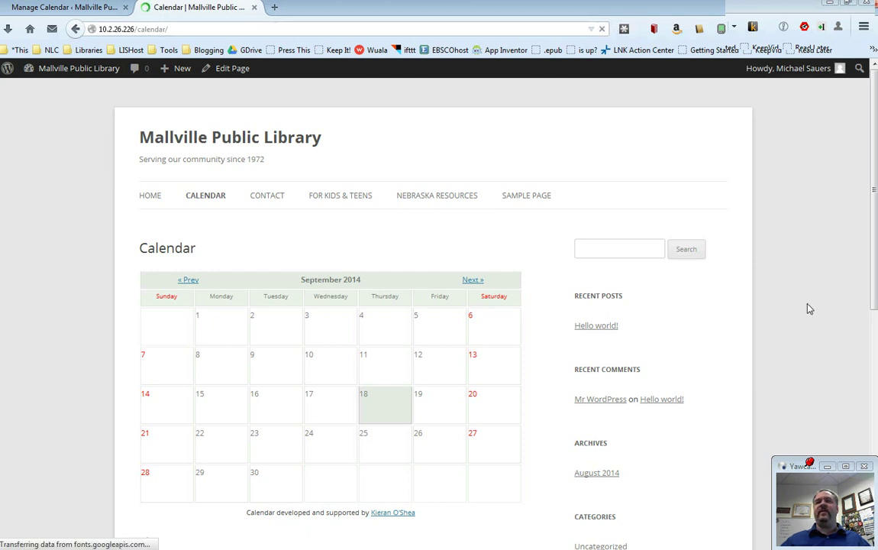
pyautogui.scroll(-1, 809, 308)
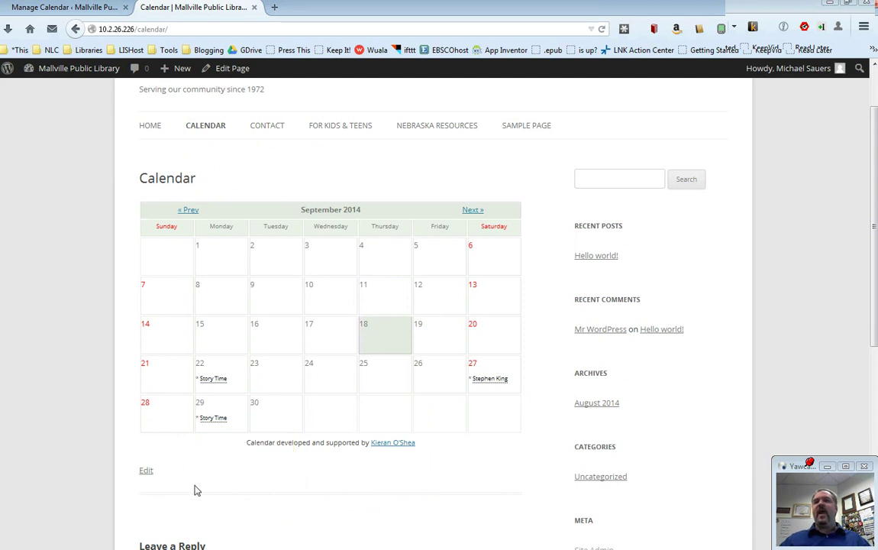
pyautogui.moveTo(216, 421)
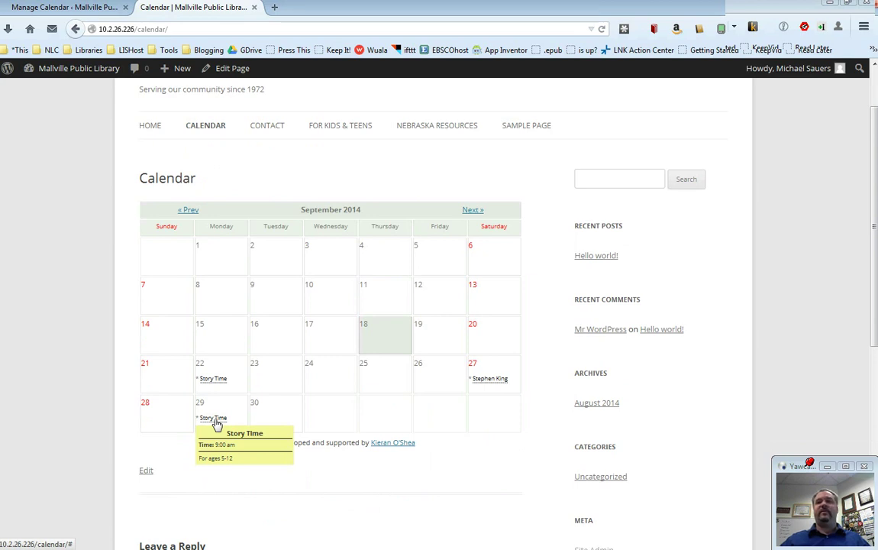
pyautogui.moveTo(490, 385)
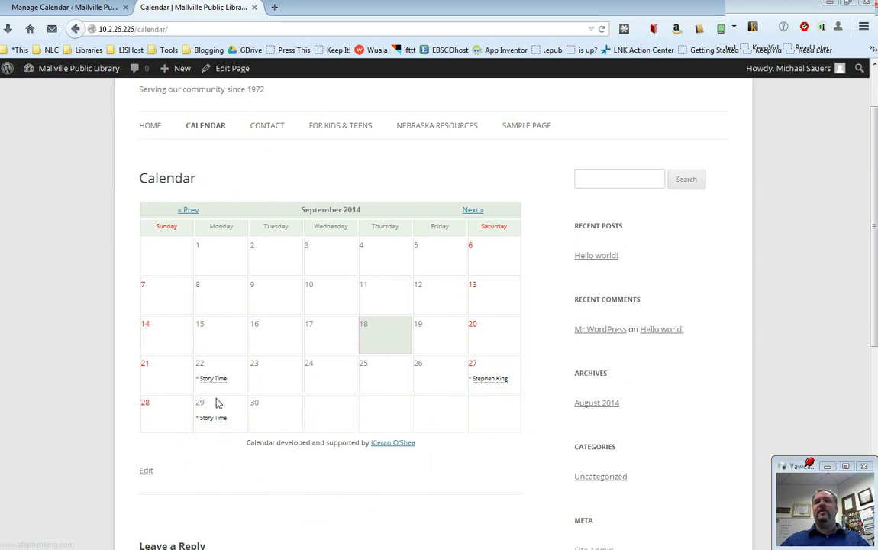
pyautogui.moveTo(211, 382)
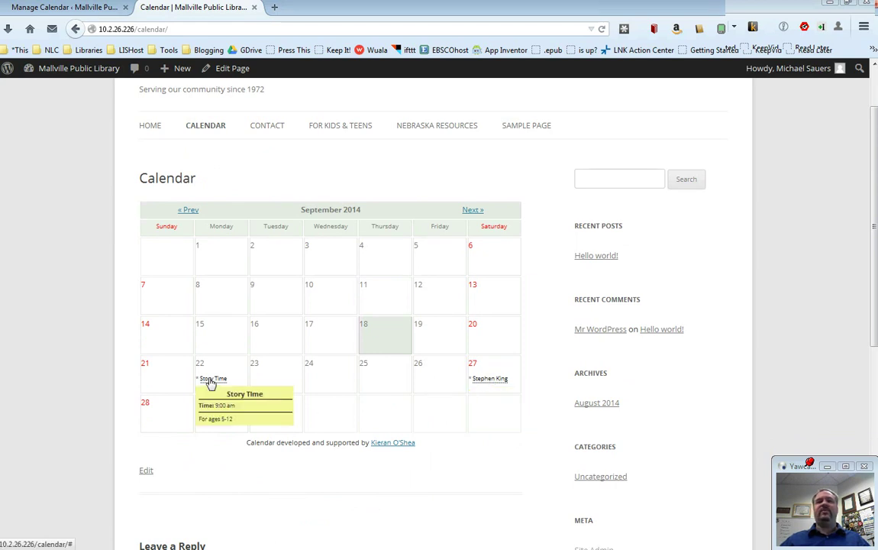
pyautogui.click(211, 383)
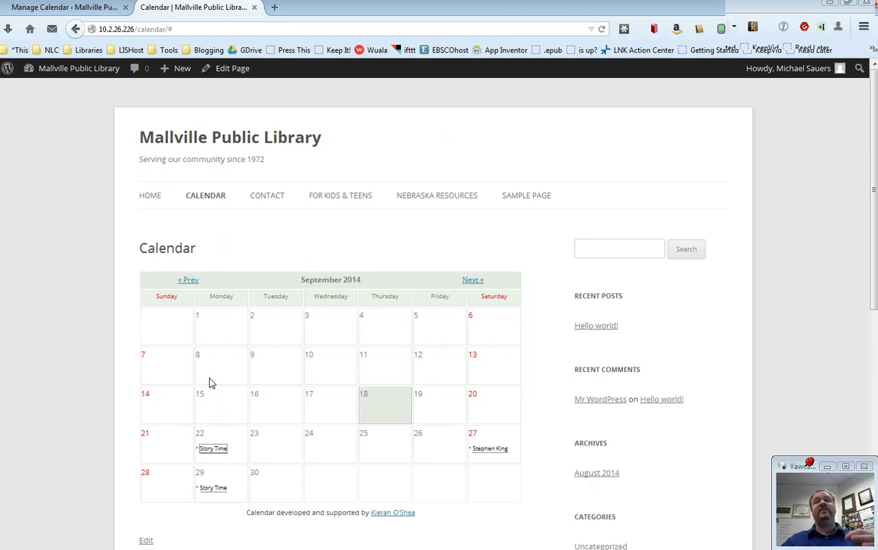
pyautogui.moveTo(502, 449)
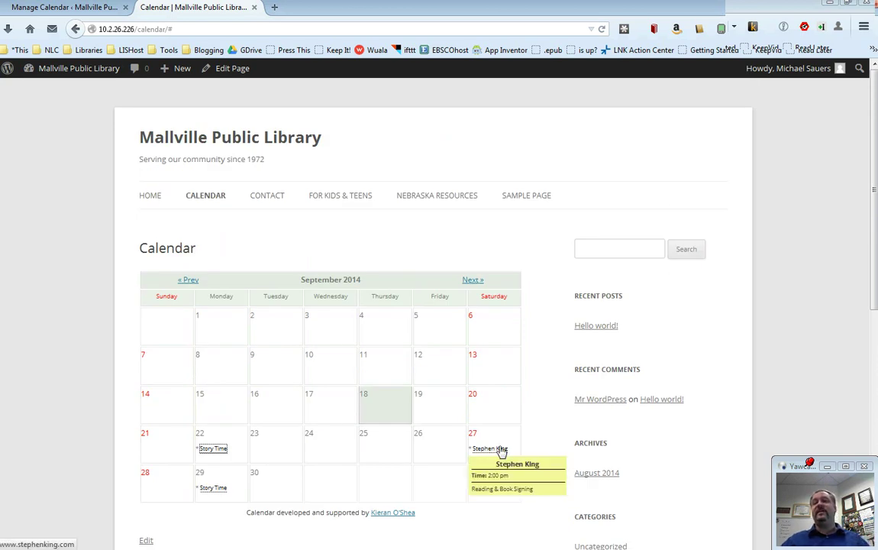
# - Follow the Stephen King event link to StephenKing.com, then go back to the calendar
pyautogui.click(502, 450)
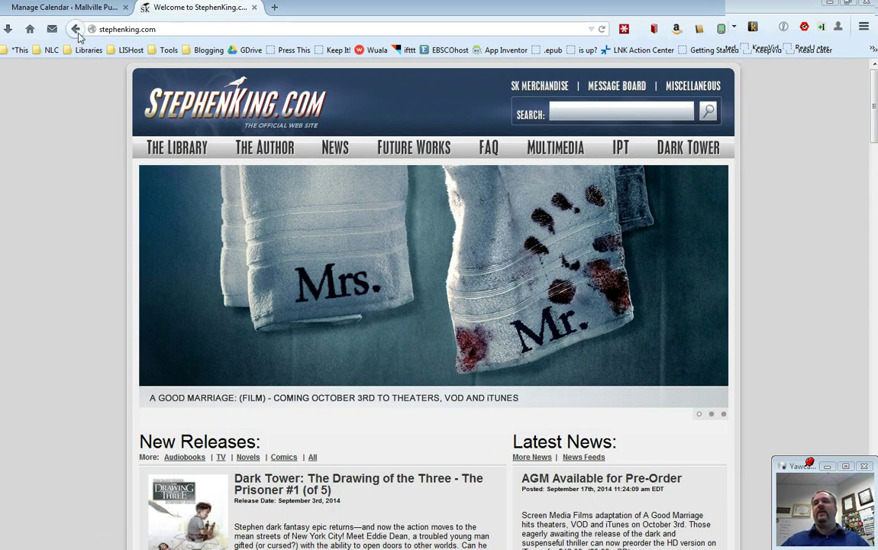
pyautogui.click(76, 29)
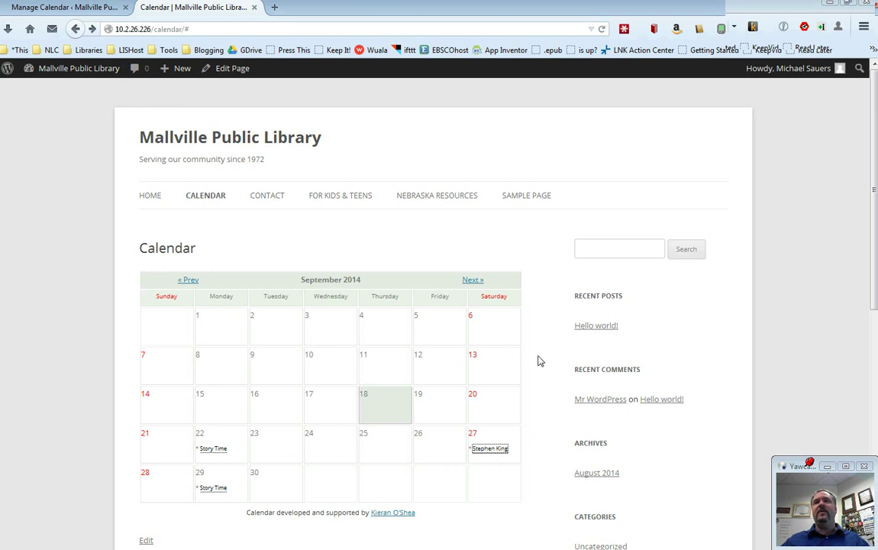
# - Save a new Teens event titled 'This is a very long title'
pyautogui.click(91, 9)
pyautogui.click(291, 166)
pyautogui.write('THis i')
pyautogui.press('BackSpace')
pyautogui.press('BackSpace')
pyautogui.press('BackSpace')
pyautogui.press('BackSpace')
pyautogui.press('BackSpace')
pyautogui.write('his is a very long title for')
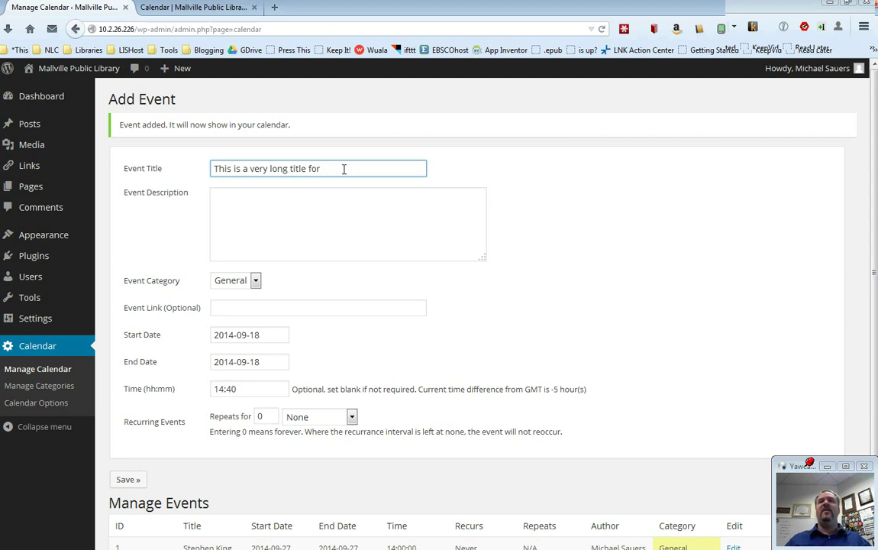
pyautogui.press('BackSpace')
pyautogui.press('BackSpace')
pyautogui.press('BackSpace')
pyautogui.press('BackSpace')
pyautogui.press('BackSpace')
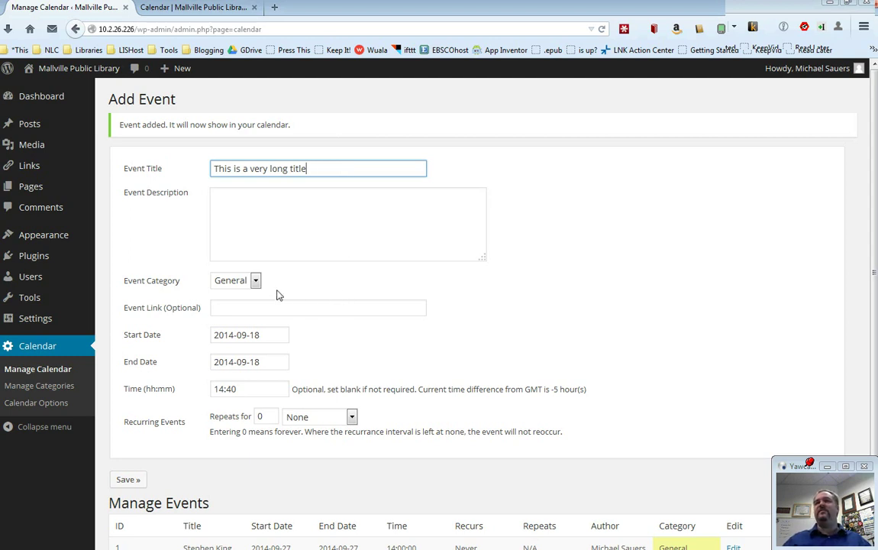
pyautogui.click(255, 280)
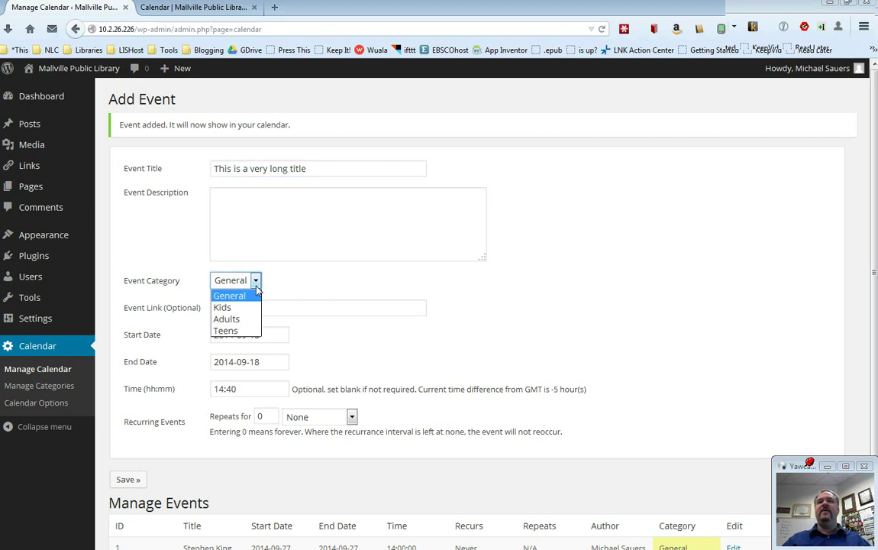
pyautogui.click(243, 330)
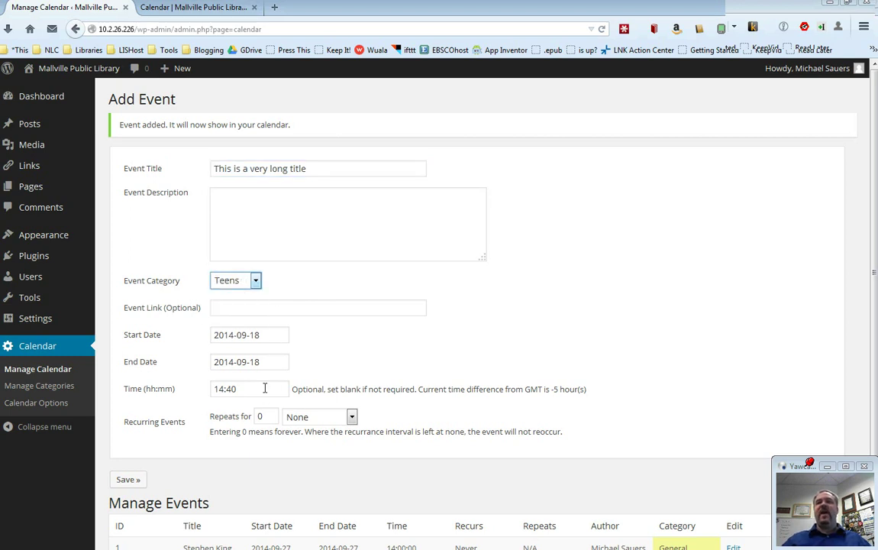
pyautogui.click(129, 480)
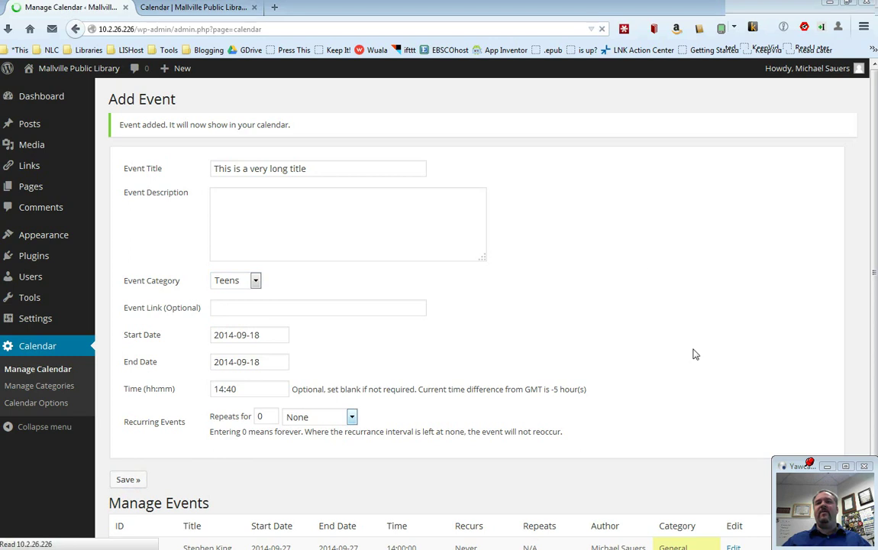
pyautogui.scroll(-3, 634, 321)
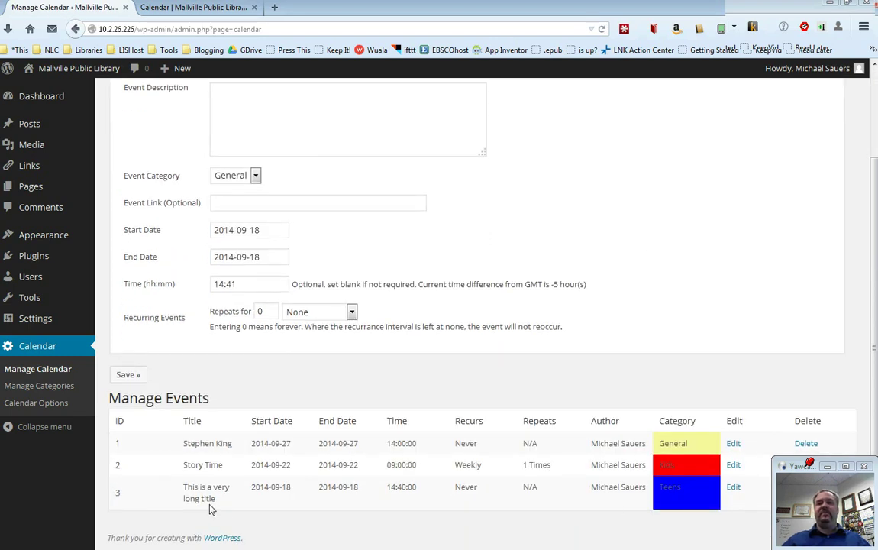
# - Reload the public calendar to show the long-titled event on the 18th, then return to the admin page
pyautogui.click(215, 9)
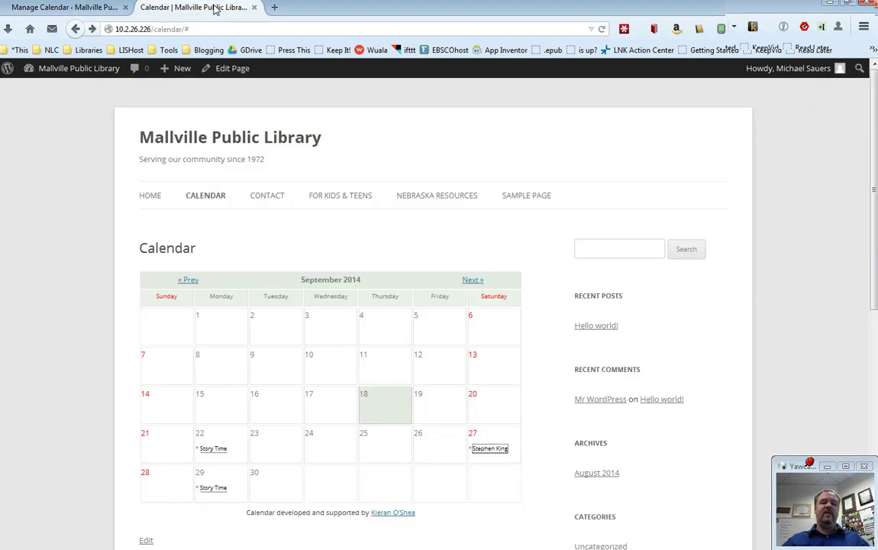
pyautogui.click(602, 29)
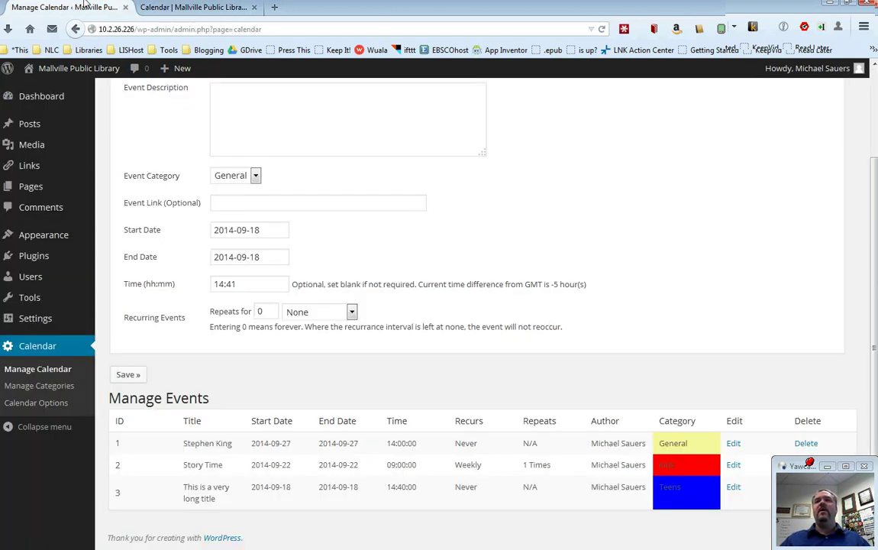
pyautogui.click(64, 7)
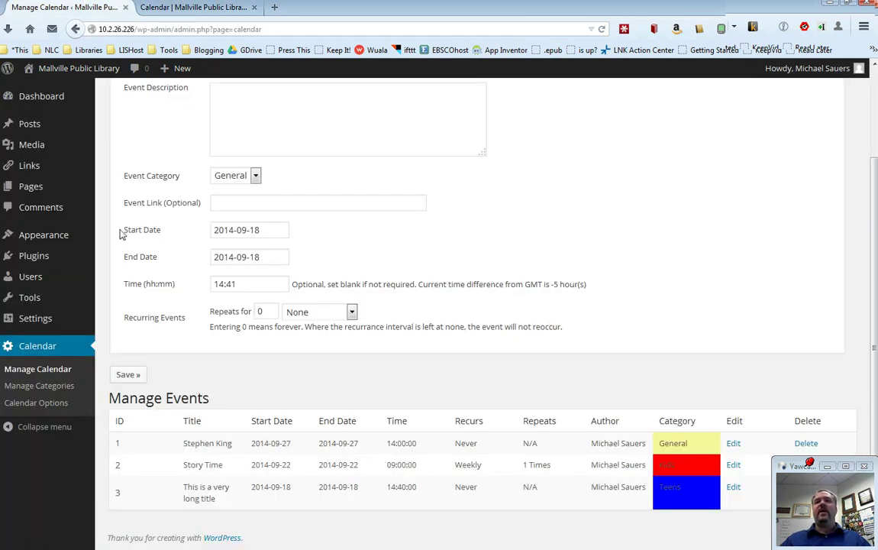
# - Set the month/year jumpbox to Yes in Calendar Options, save, and view the public calendar page
pyautogui.click(65, 405)
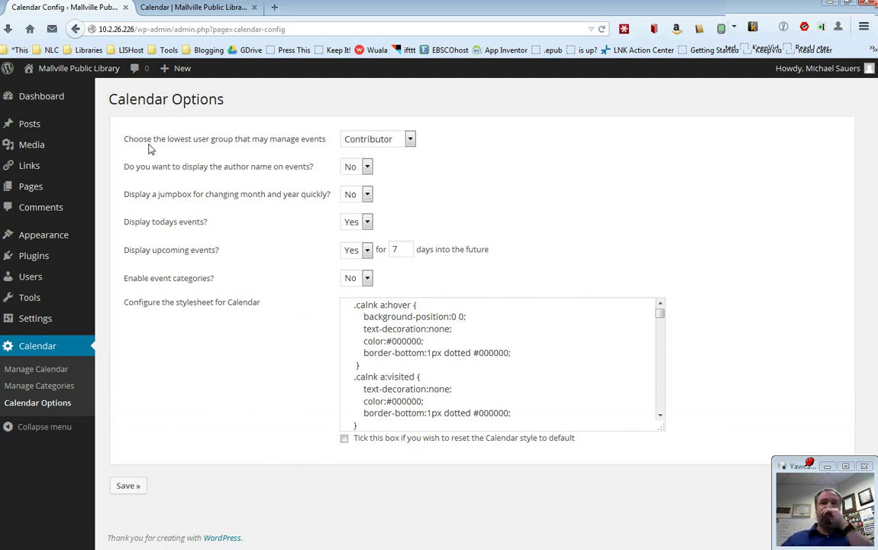
pyautogui.click(371, 141)
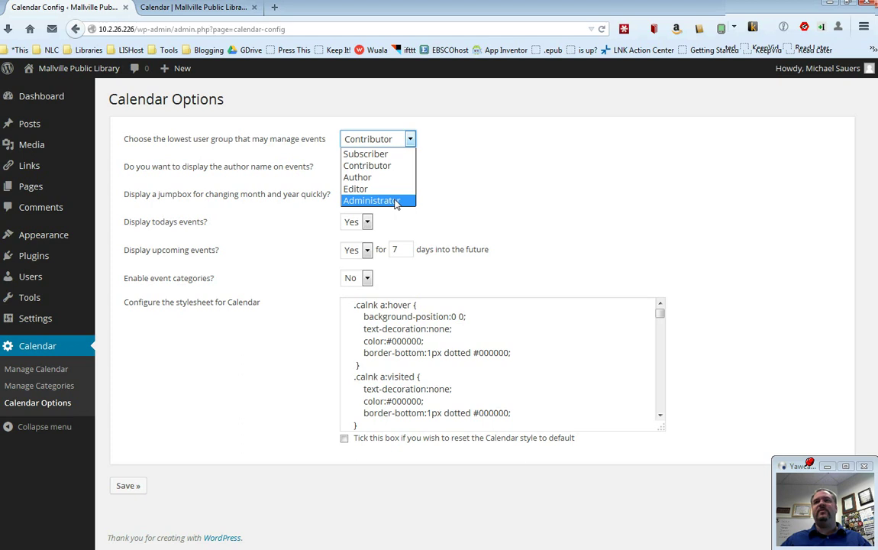
pyautogui.click(570, 142)
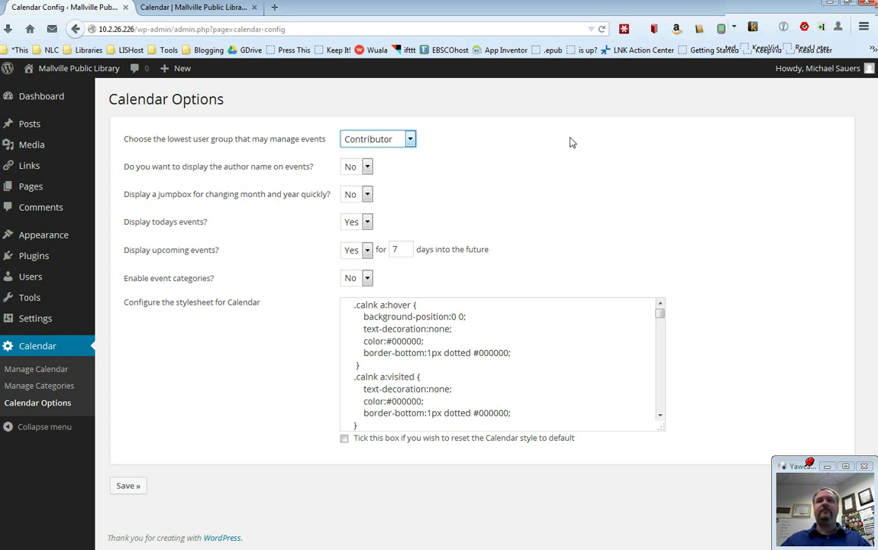
pyautogui.click(367, 194)
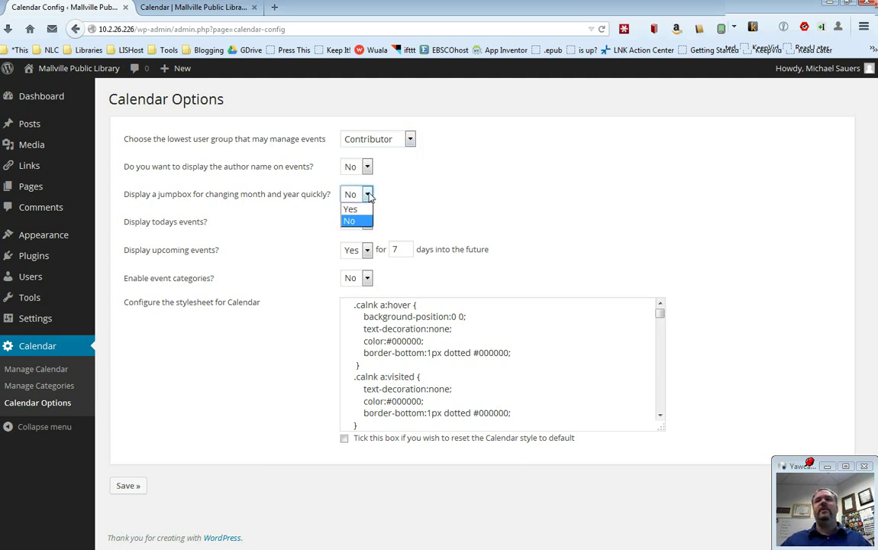
pyautogui.click(356, 210)
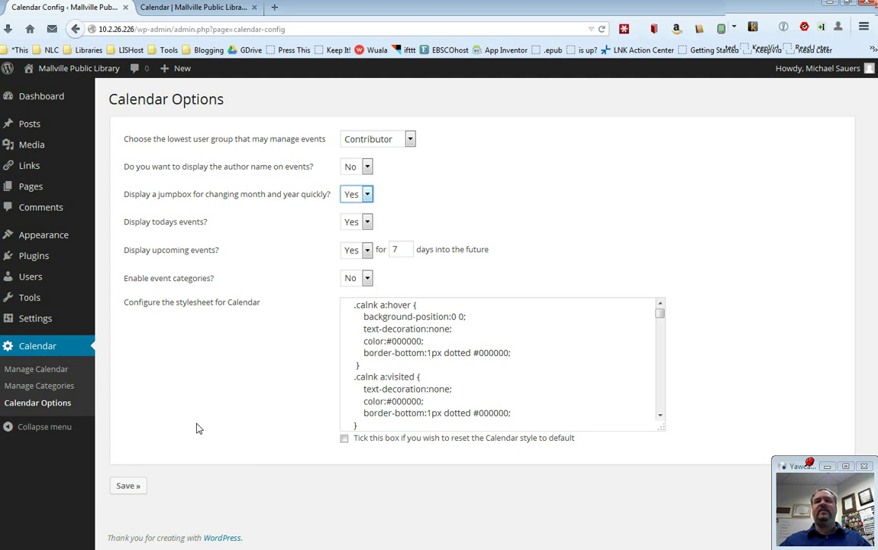
pyautogui.click(124, 492)
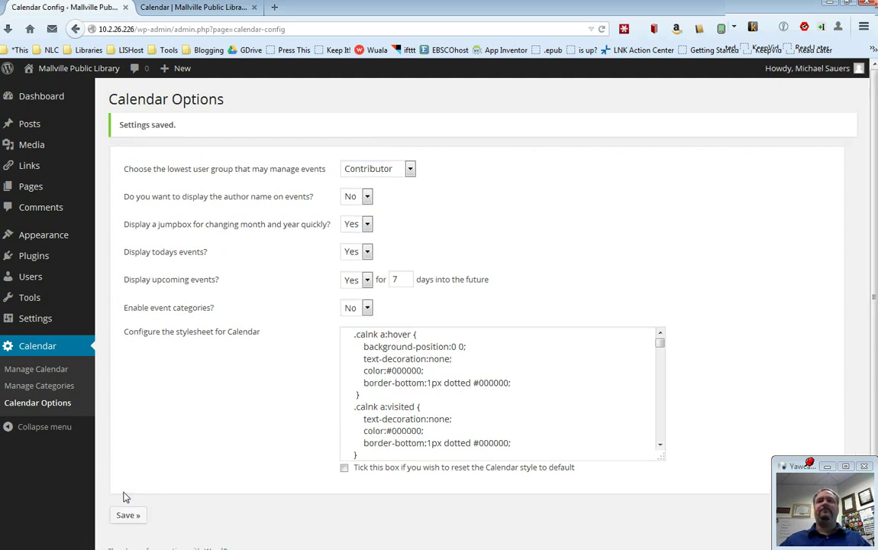
pyautogui.click(211, 7)
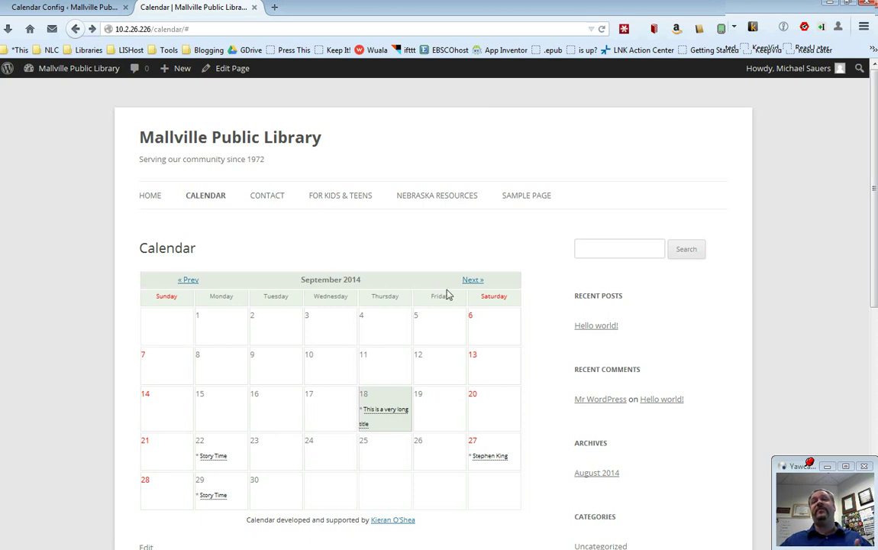
# - Reload the public calendar and use its new jump box to display July 2023
pyautogui.click(604, 28)
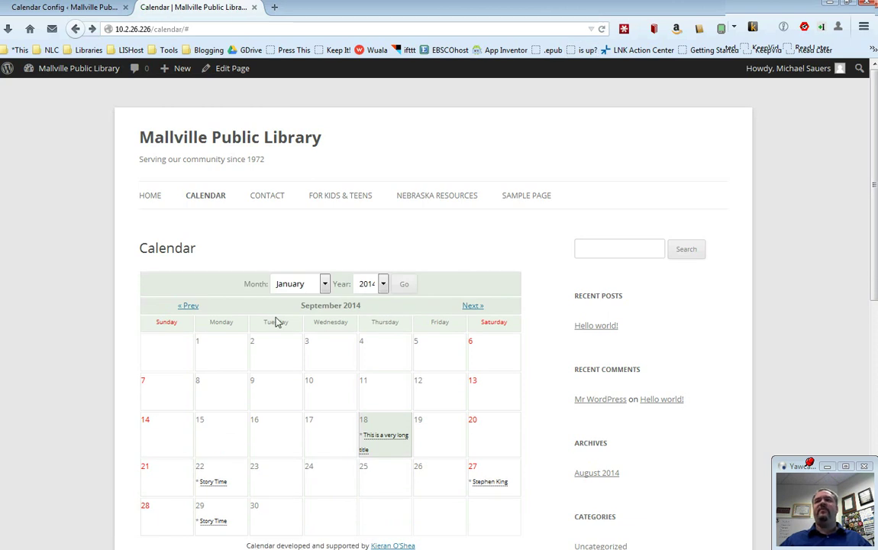
pyautogui.click(326, 284)
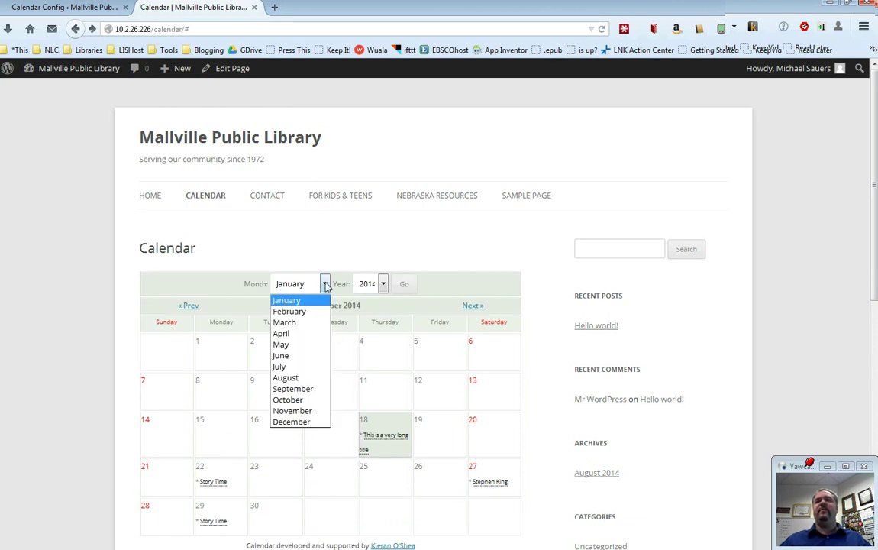
pyautogui.click(325, 365)
pyautogui.click(383, 283)
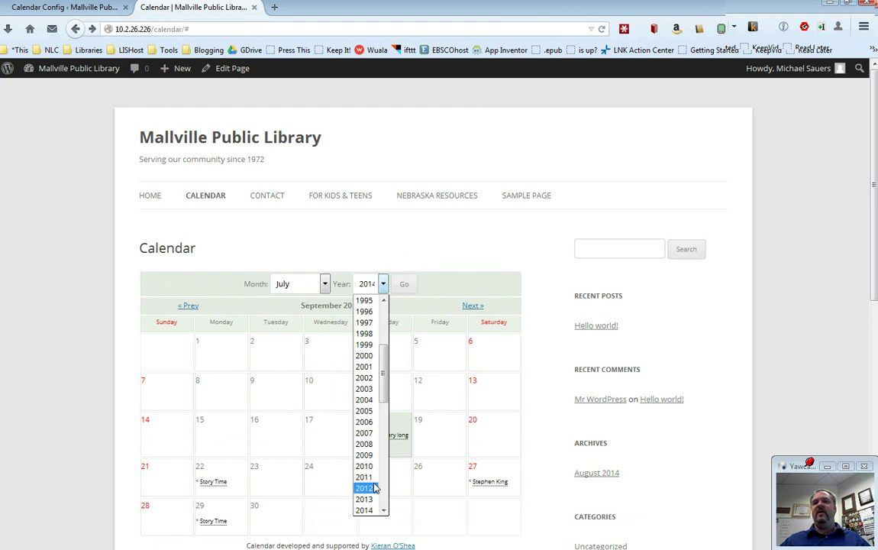
pyautogui.scroll(-1, 385, 475)
pyautogui.scroll(-5, 384, 477)
pyautogui.click(364, 419)
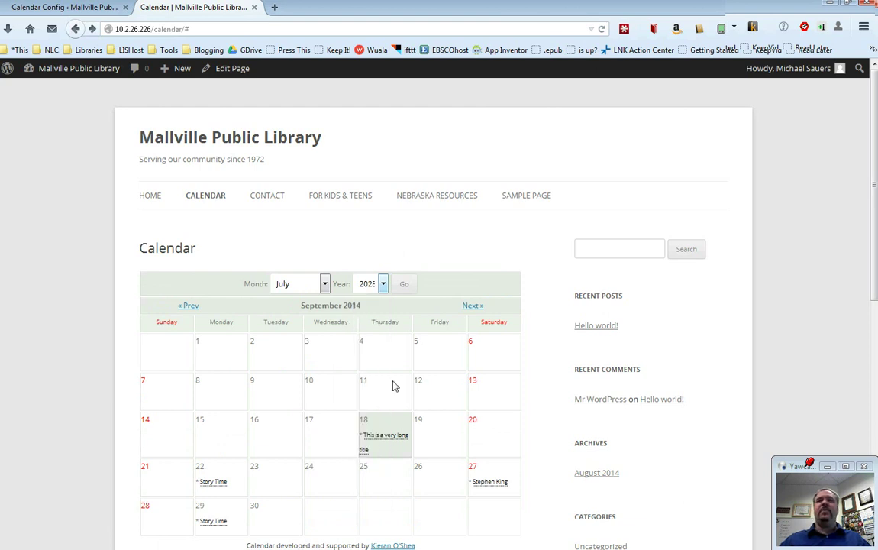
pyautogui.click(405, 287)
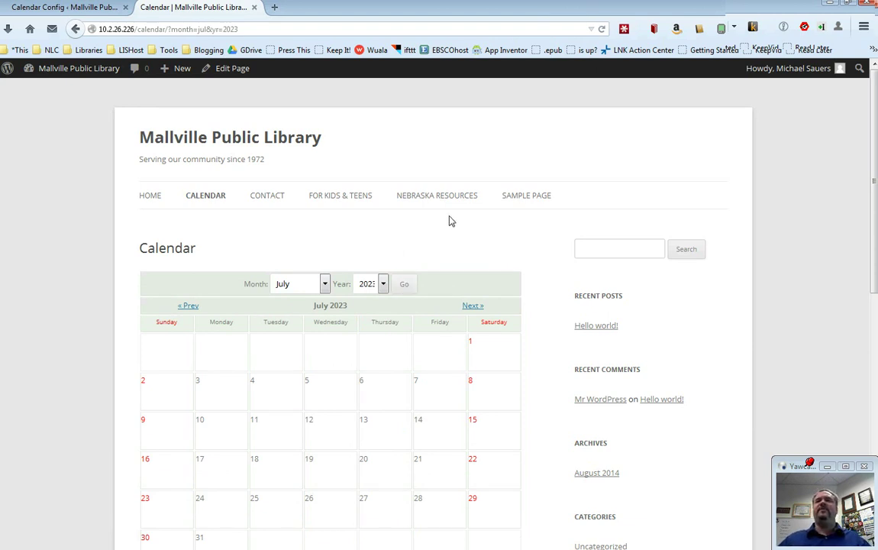
pyautogui.click(94, 13)
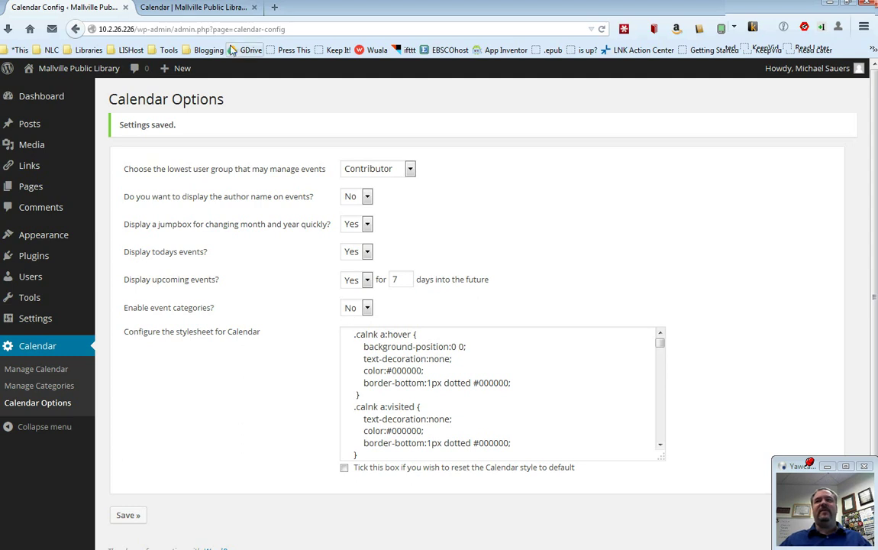
# - Jump the public calendar back to September 2014 using the month and year dropdowns
pyautogui.hotkey('ctrl', 'Tab')
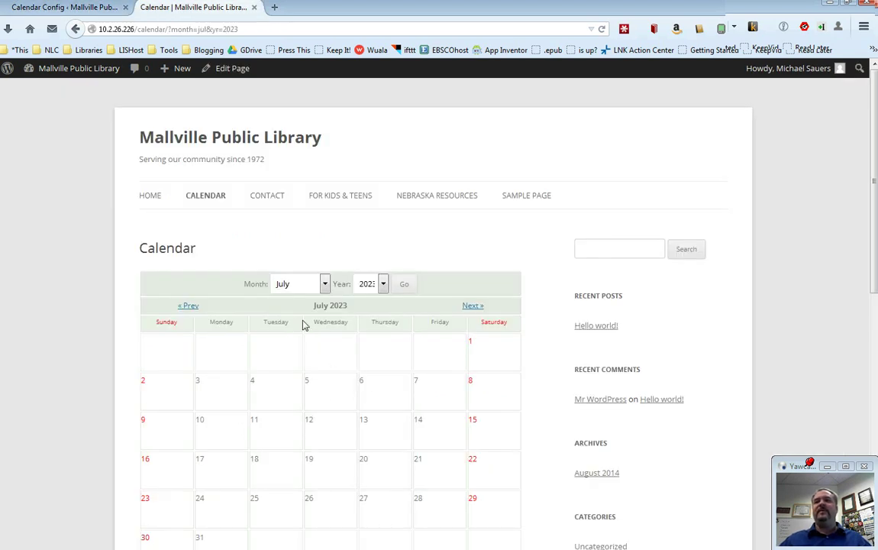
pyautogui.click(325, 283)
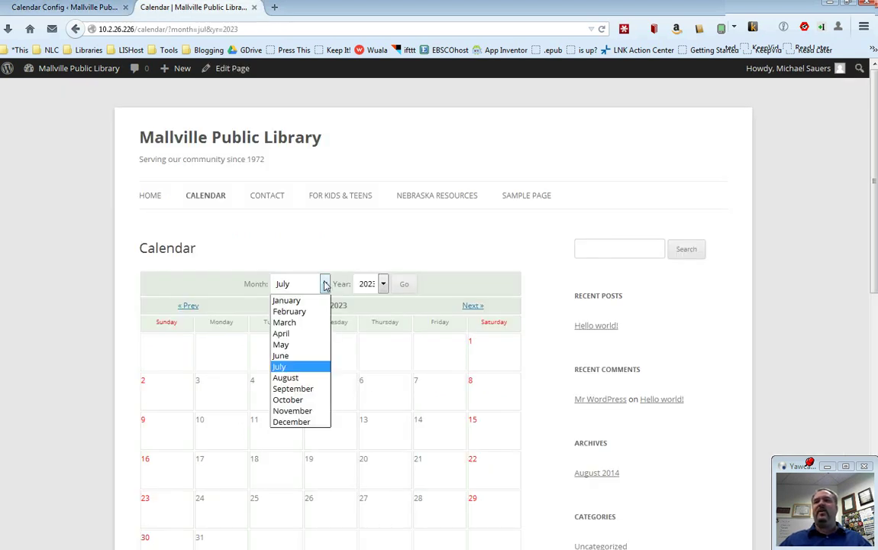
pyautogui.click(297, 389)
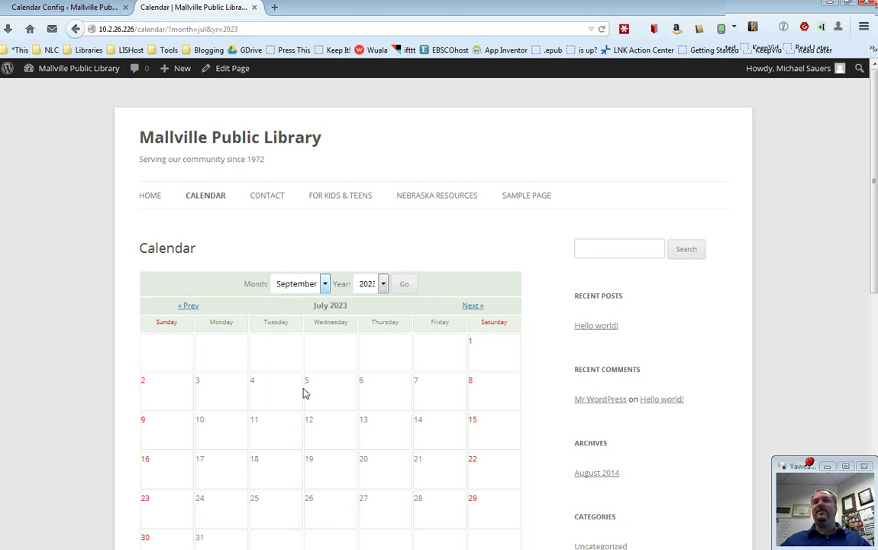
pyautogui.click(382, 283)
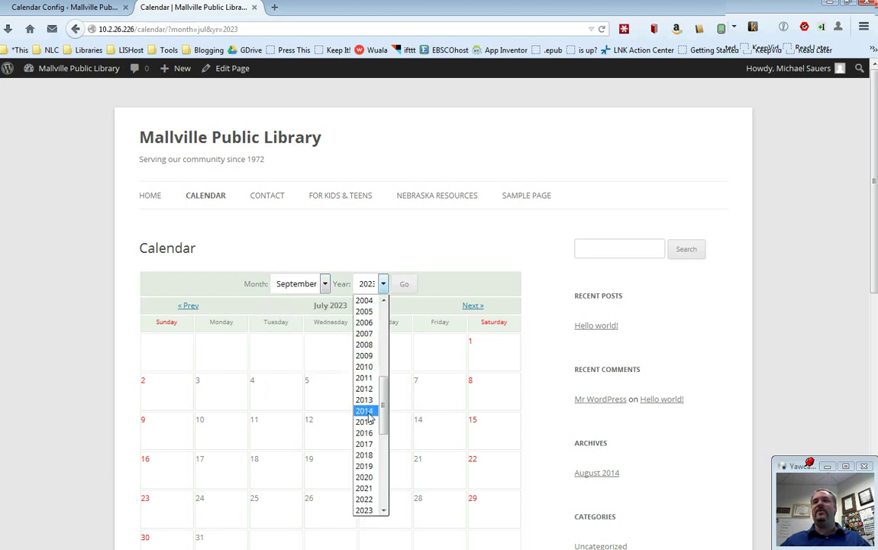
pyautogui.click(365, 412)
pyautogui.click(398, 284)
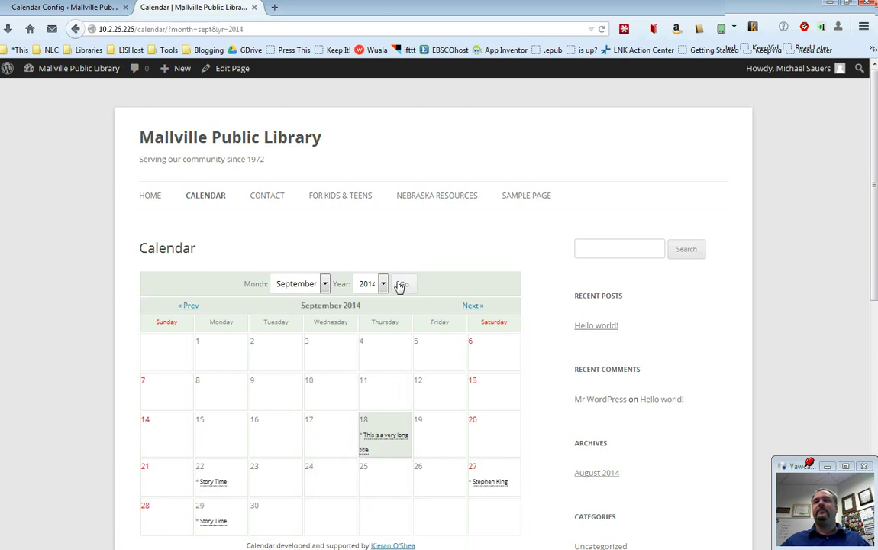
pyautogui.scroll(-1, 522, 378)
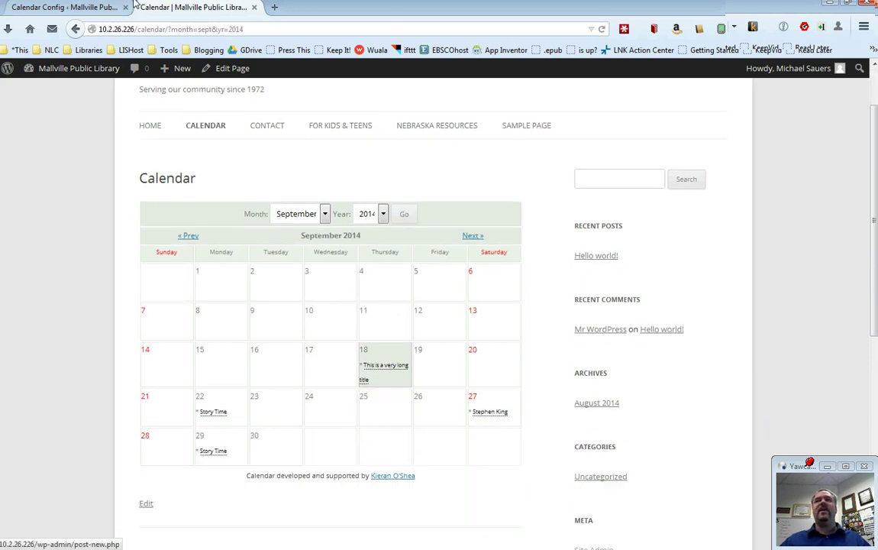
# - Set 'Enable event categories?' to Yes in Calendar Options and save
pyautogui.click(107, 6)
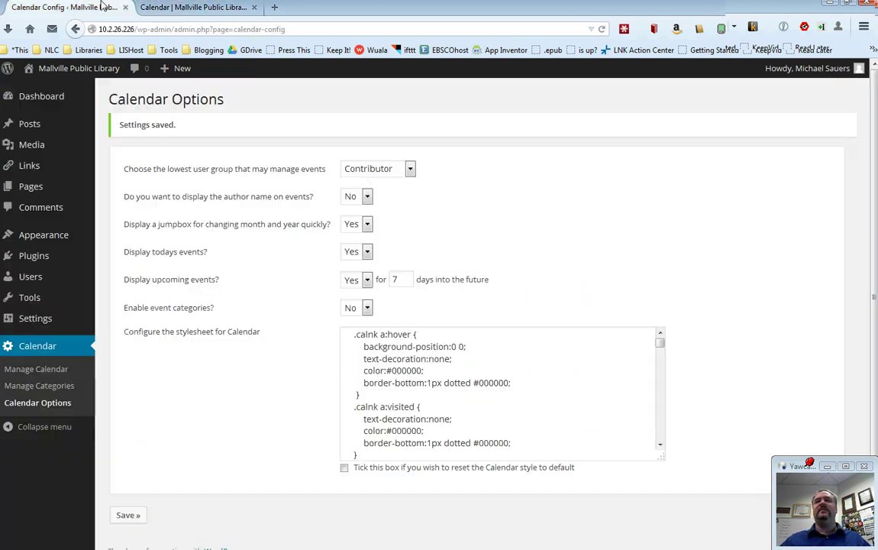
pyautogui.click(367, 307)
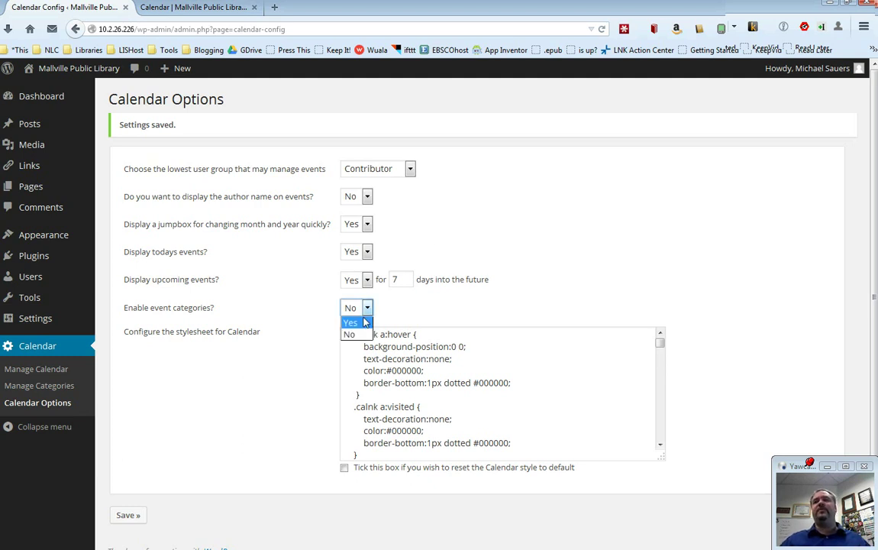
pyautogui.click(360, 320)
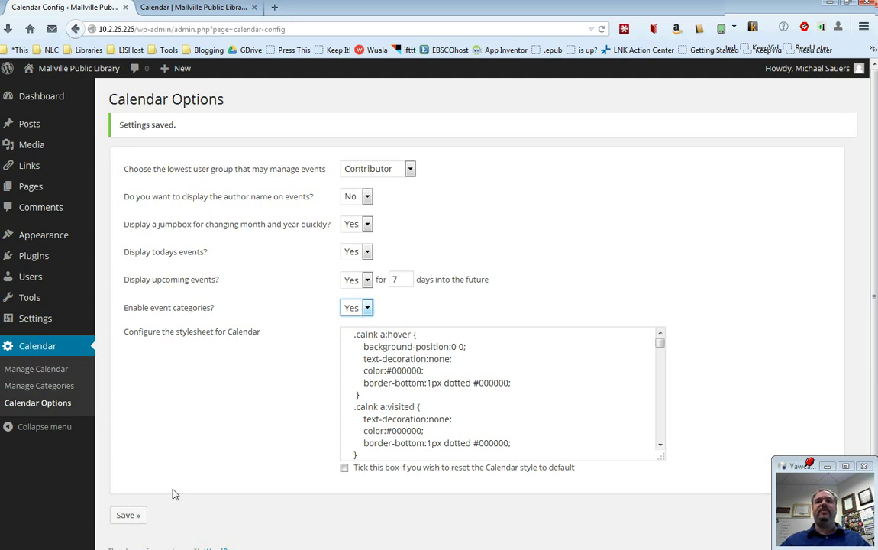
pyautogui.click(123, 515)
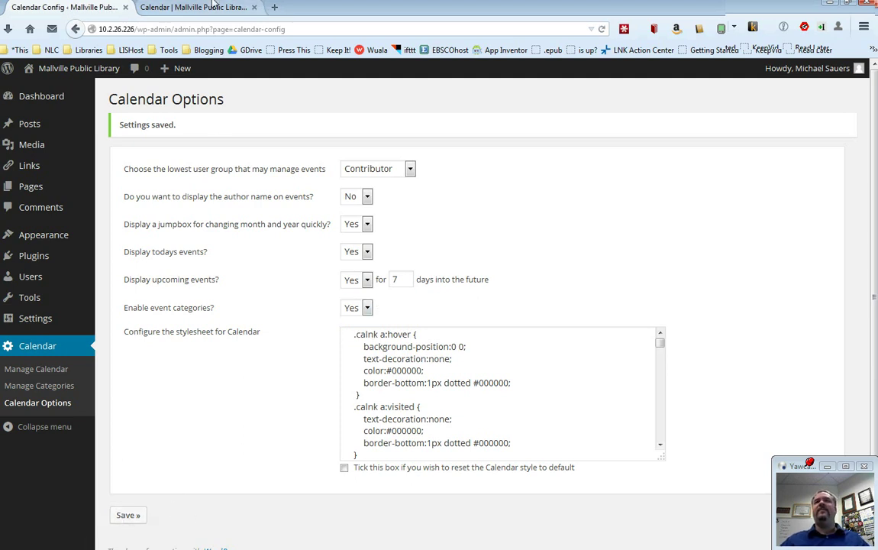
pyautogui.click(213, 6)
# - Reload the September 2014 calendar to check its colour-coded events, event popups and Category Key
pyautogui.click(601, 31)
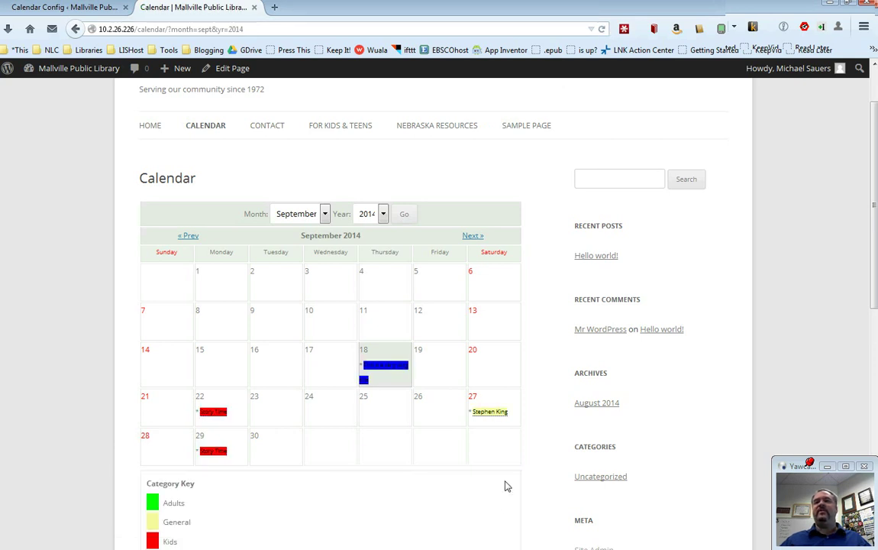
pyautogui.scroll(-1, 566, 390)
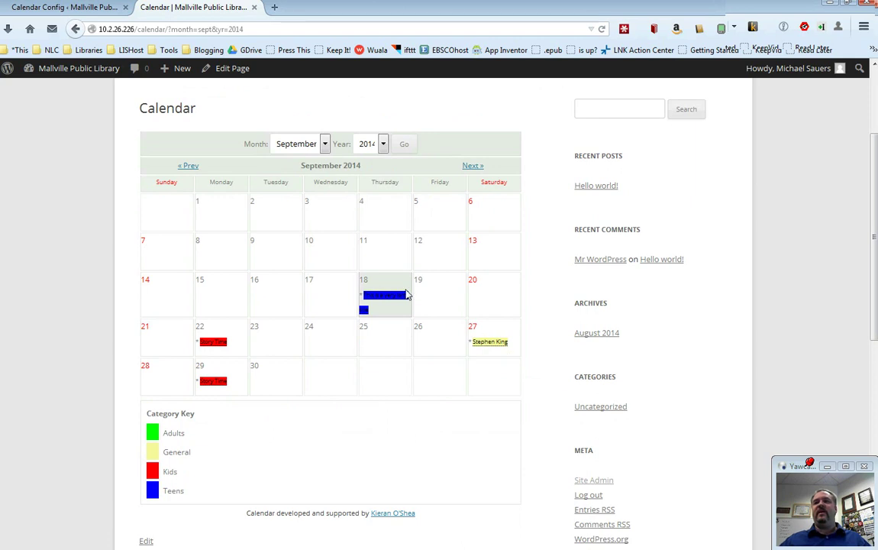
pyautogui.moveTo(214, 387)
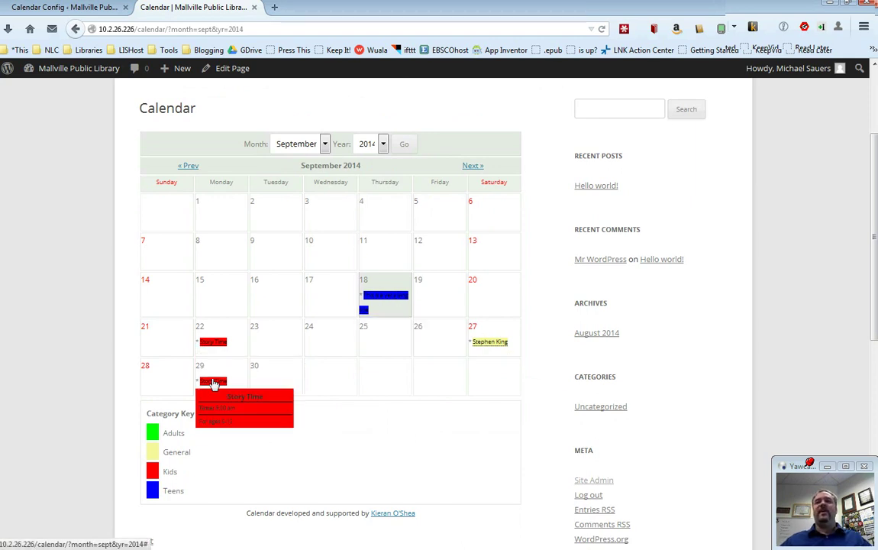
pyautogui.moveTo(383, 304)
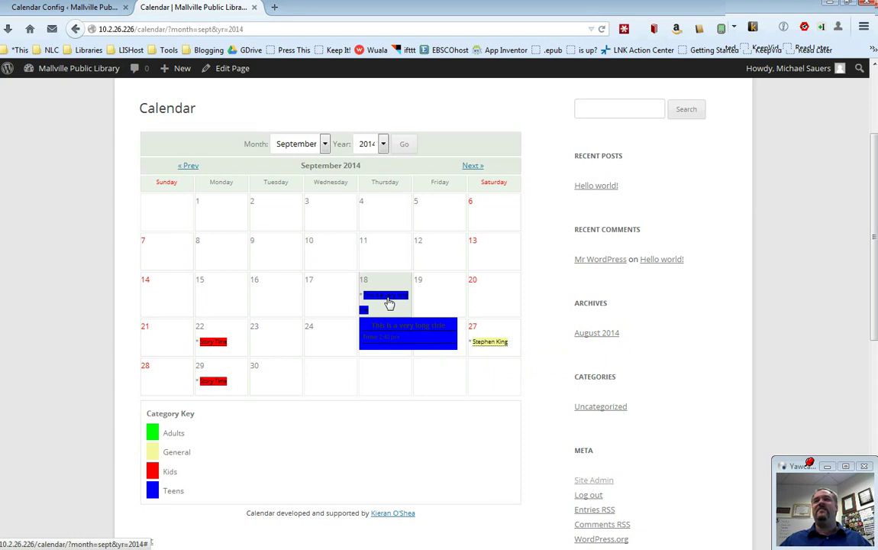
pyautogui.click(98, 9)
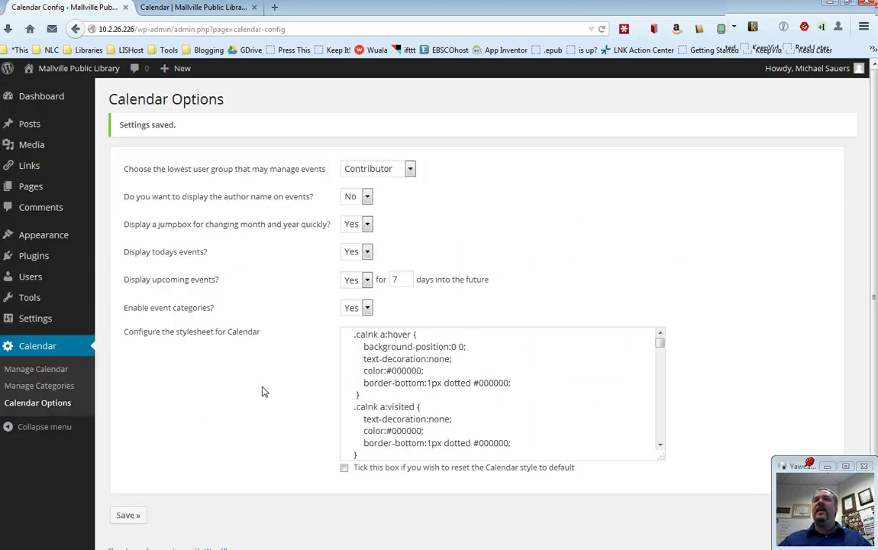